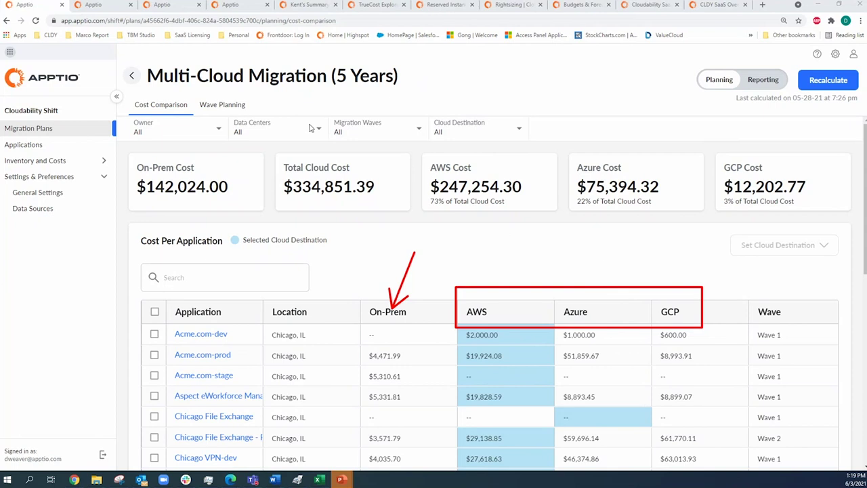
Point out the Cost Comparison view, the migration plan's title and the Application and Location columns with red annotations, and clear the markings.
{"action": "left_click_drag", "start_coordinate": [124, 95], "coordinate": [197, 121]}
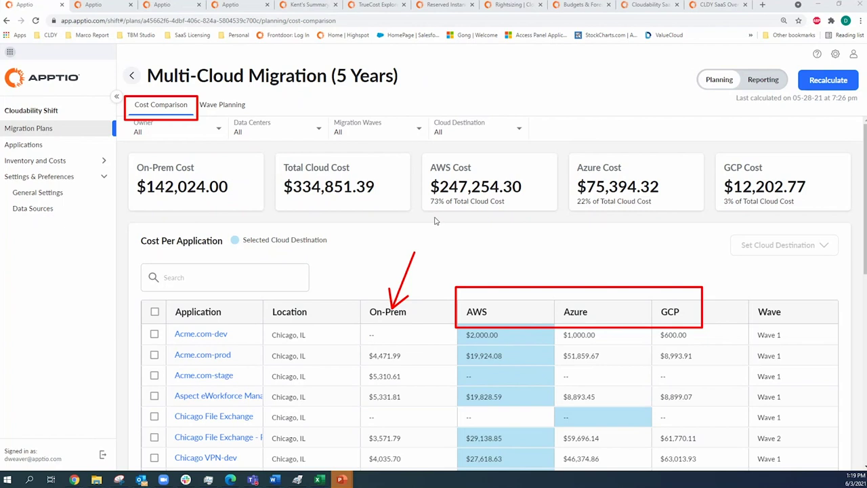
{"action": "left_click_drag", "start_coordinate": [479, 63], "coordinate": [411, 74]}
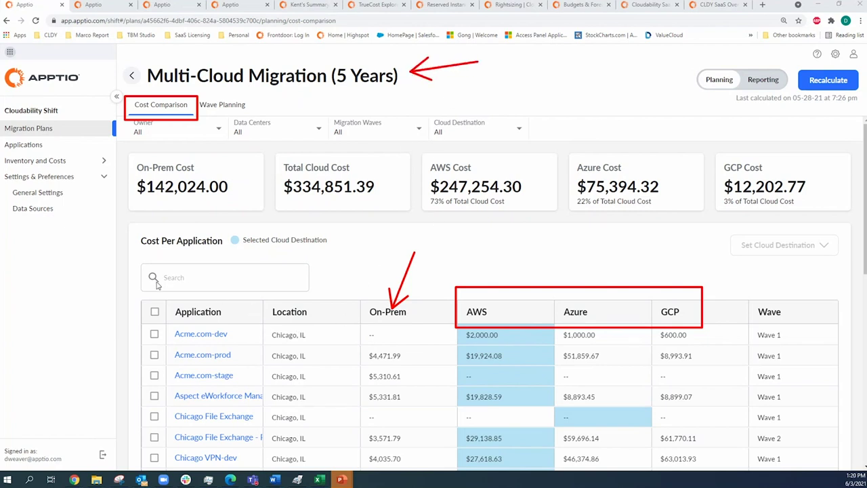
{"action": "left_click_drag", "start_coordinate": [133, 287], "coordinate": [175, 310]}
{"action": "left_click_drag", "start_coordinate": [336, 275], "coordinate": [310, 306]}
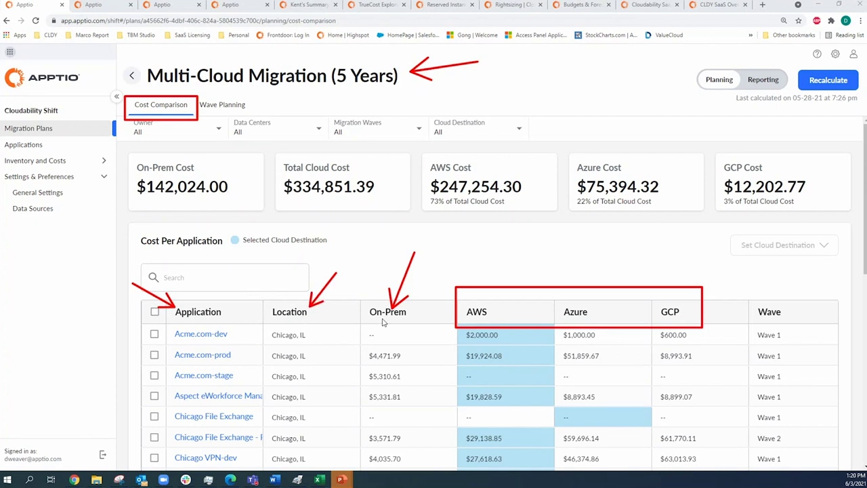
{"action": "key", "text": "e"}
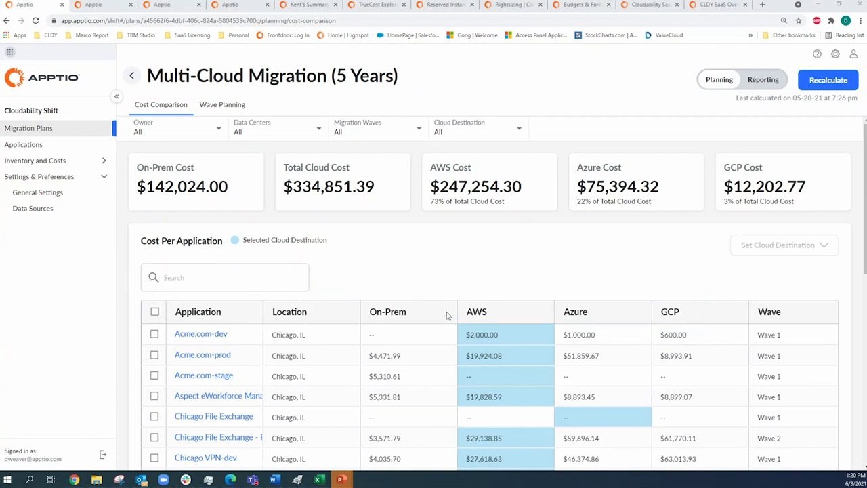
Box the selected AWS destination cost of Acme.com-dev, point an arrow at its wave assignment, and clear the markings.
{"action": "left_click_drag", "start_coordinate": [445, 312], "coordinate": [561, 355]}
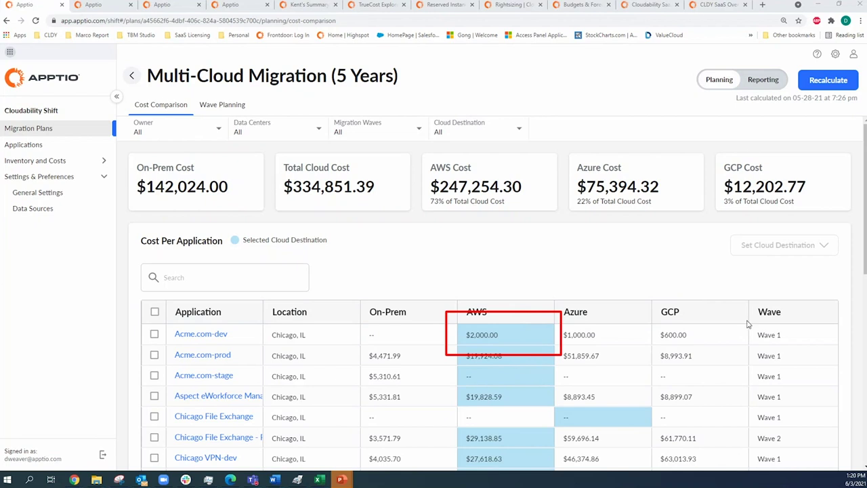
{"action": "left_click_drag", "start_coordinate": [828, 291], "coordinate": [794, 340]}
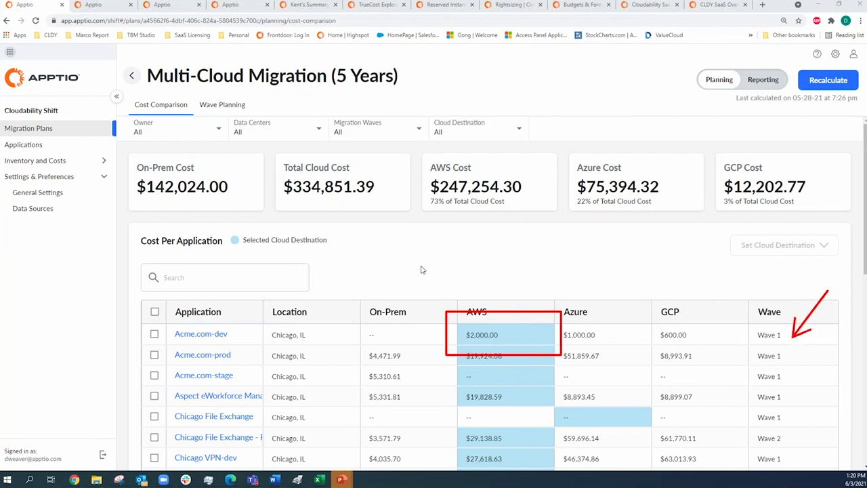
{"action": "key", "text": "Escape"}
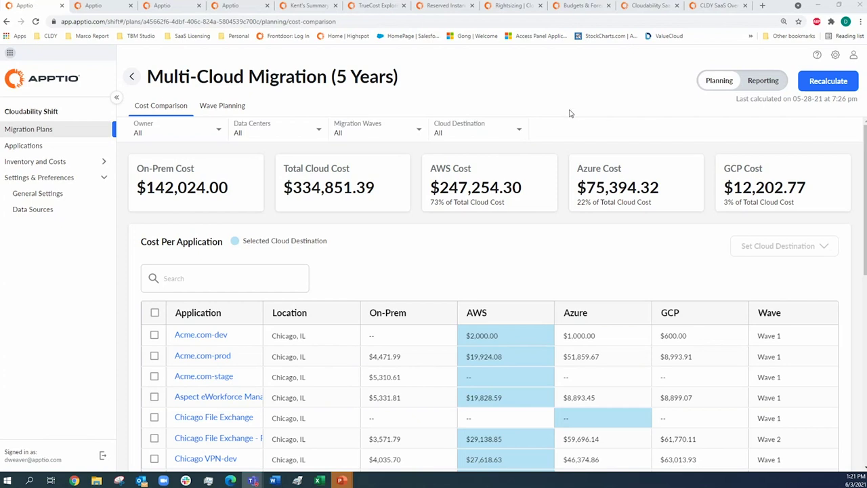
Box the plan's filter row and the row of on-prem and cloud cost summary cards in red, clearing each marking.
{"action": "mouse_move", "coordinate": [561, 106]}
{"action": "left_mouse_down"}
{"action": "mouse_move", "coordinate": [484, 139]}
{"action": "mouse_move", "coordinate": [213, 158]}
{"action": "mouse_move", "coordinate": [117, 155]}
{"action": "left_mouse_up"}
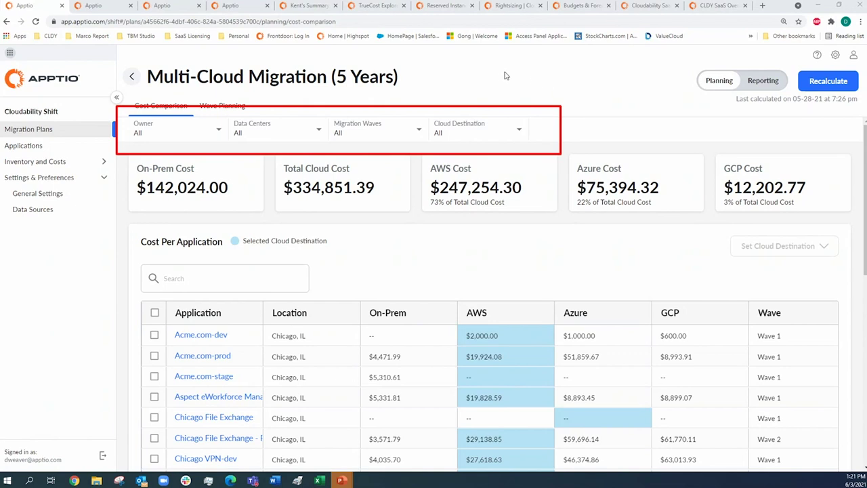
{"action": "key", "text": "Escape"}
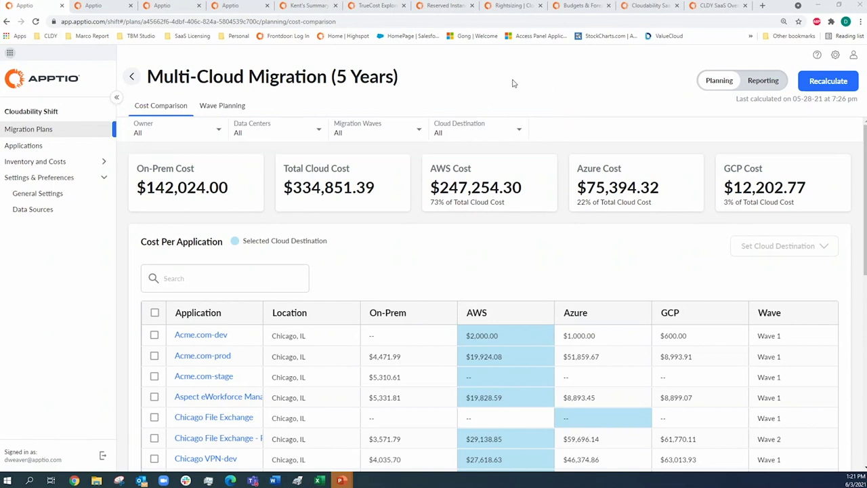
{"action": "mouse_move", "coordinate": [121, 146]}
{"action": "left_mouse_down"}
{"action": "mouse_move", "coordinate": [286, 201]}
{"action": "mouse_move", "coordinate": [858, 217]}
{"action": "left_mouse_up"}
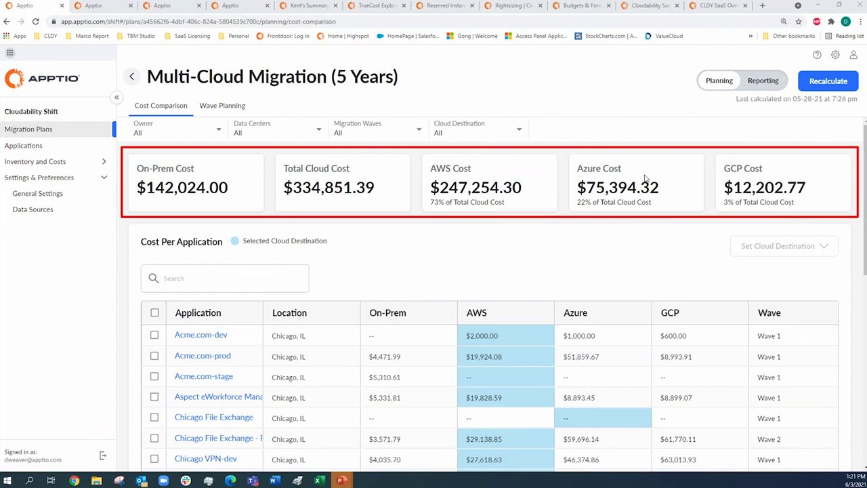
{"action": "key", "text": "Escape"}
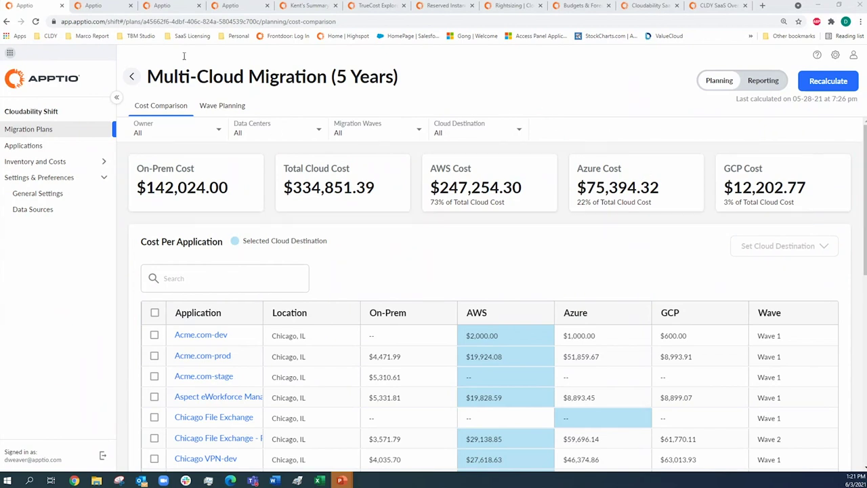
Review the Chicago Remote Site's one-time and recurring data center costs with red arrows, and view the Cisco 3 year subscription license.
{"action": "left_click", "coordinate": [105, 10]}
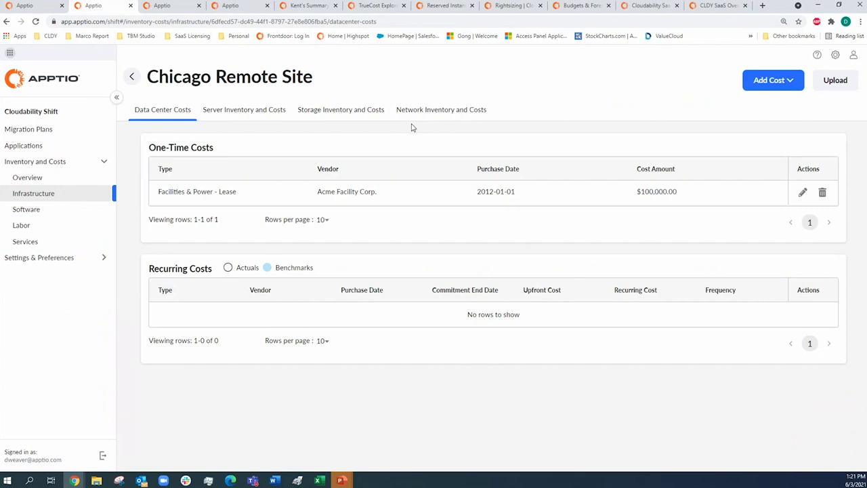
{"action": "left_click", "coordinate": [64, 258]}
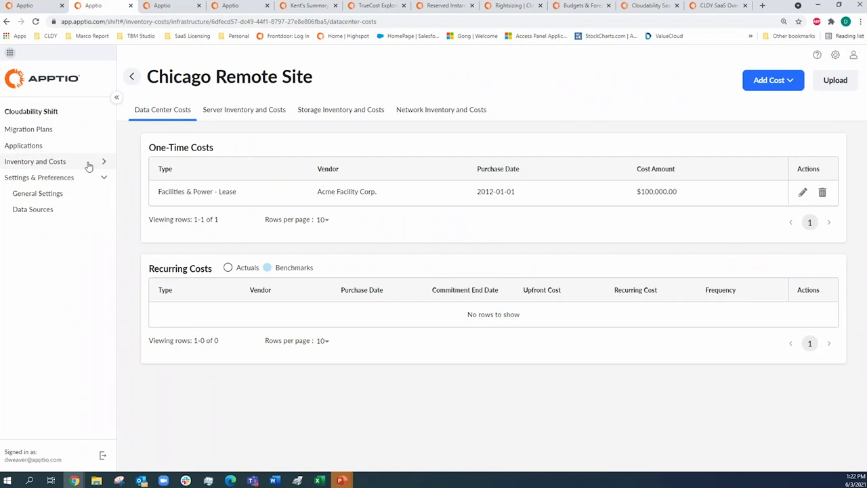
{"action": "left_click_drag", "start_coordinate": [385, 62], "coordinate": [318, 76]}
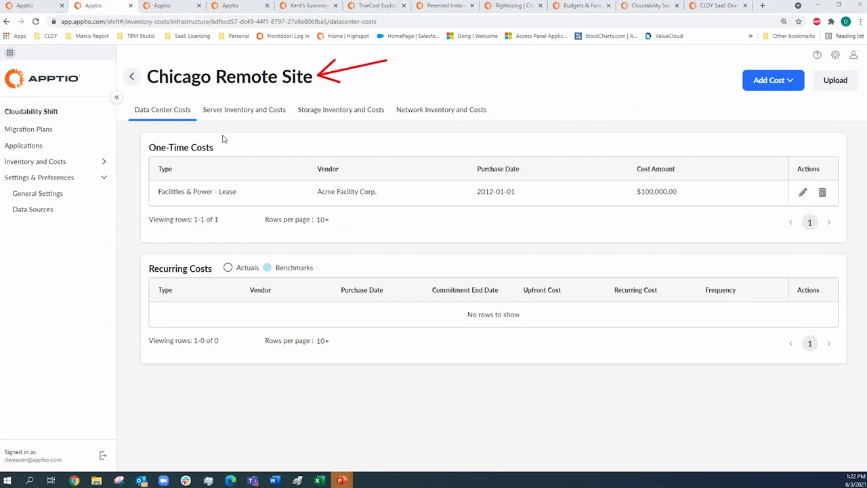
{"action": "left_click_drag", "start_coordinate": [265, 131], "coordinate": [232, 142]}
{"action": "left_click_drag", "start_coordinate": [258, 234], "coordinate": [210, 266]}
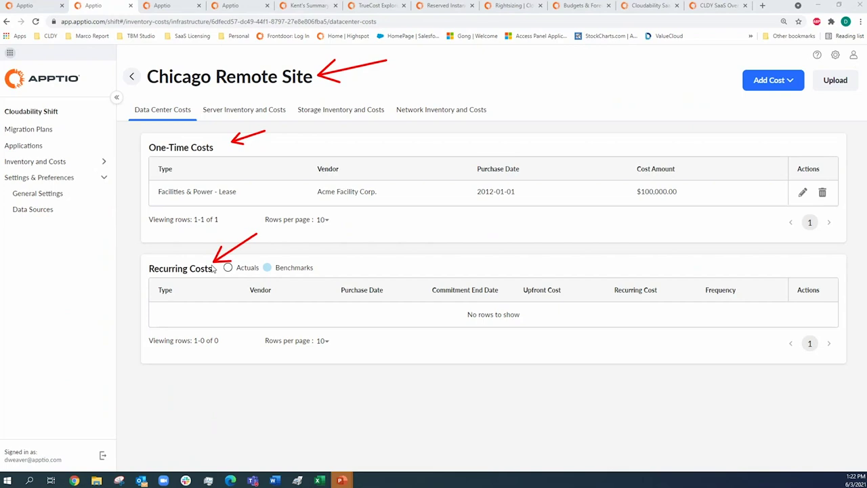
{"action": "key", "text": "Escape"}
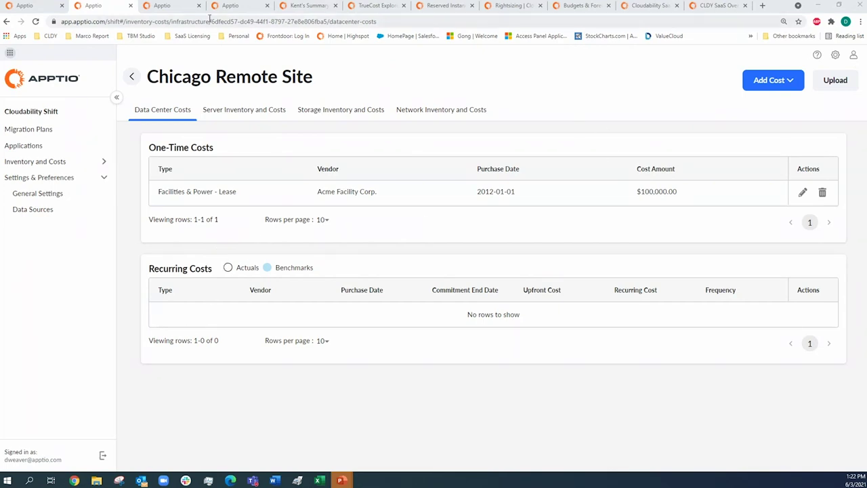
{"action": "left_click", "coordinate": [161, 6]}
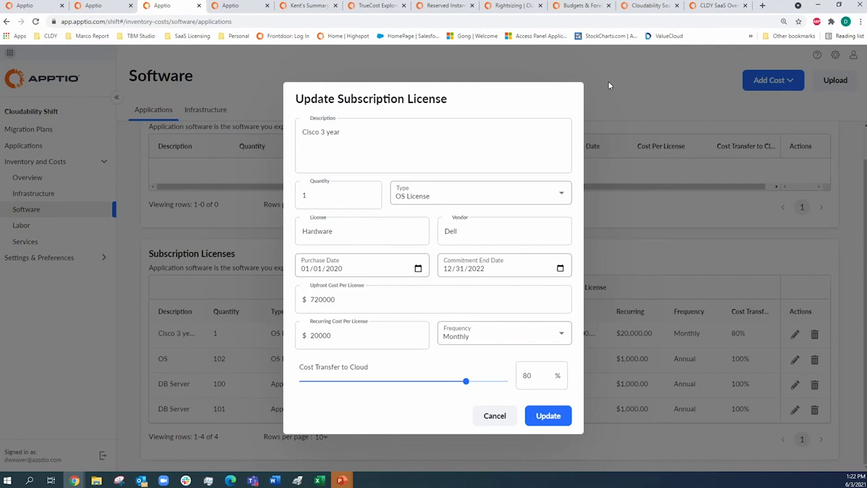
View the migration plan's Cost Tracking report and trace the on-premises and cloud trends on the Total Cost chart with red arrows.
{"action": "left_click", "coordinate": [241, 8]}
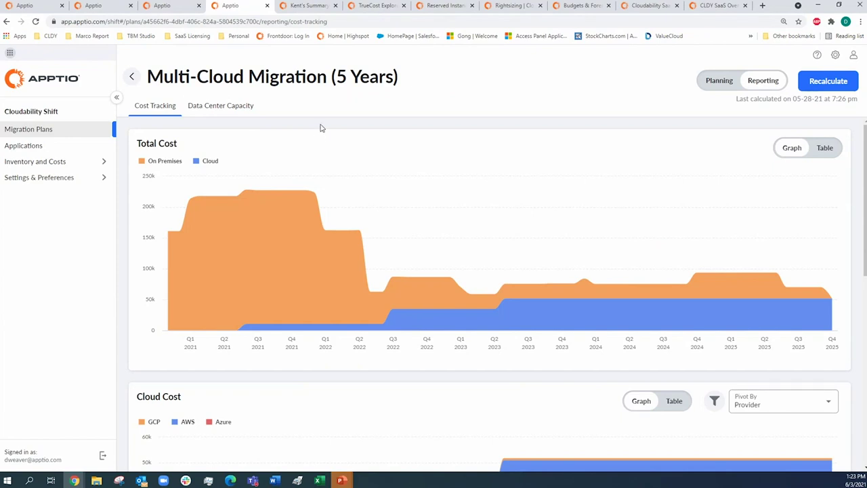
{"action": "mouse_move", "coordinate": [236, 170]}
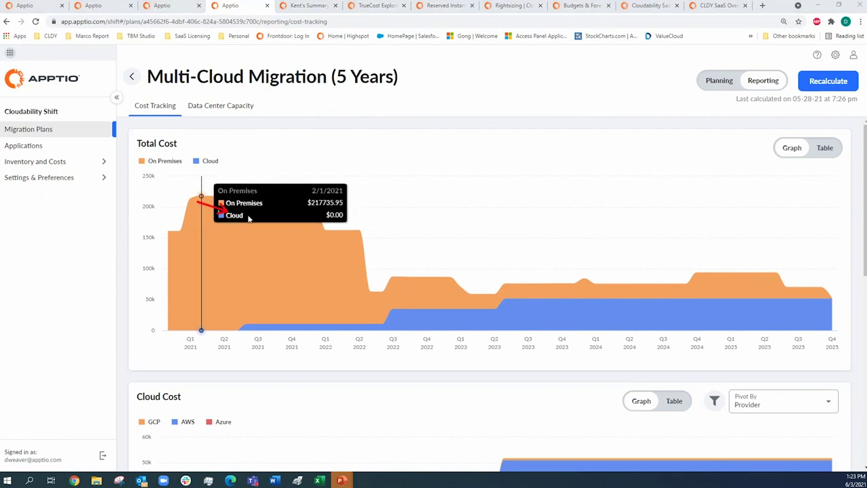
{"action": "mouse_move", "coordinate": [199, 201]}
{"action": "left_mouse_down"}
{"action": "mouse_move", "coordinate": [671, 215]}
{"action": "mouse_move", "coordinate": [830, 298]}
{"action": "left_mouse_up"}
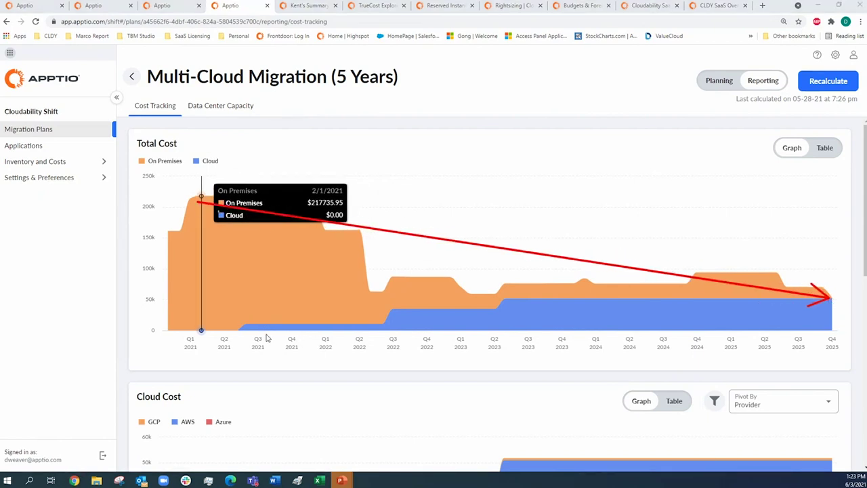
{"action": "mouse_move", "coordinate": [269, 331]}
{"action": "left_mouse_down"}
{"action": "mouse_move", "coordinate": [628, 297]}
{"action": "mouse_move", "coordinate": [819, 256]}
{"action": "left_mouse_up"}
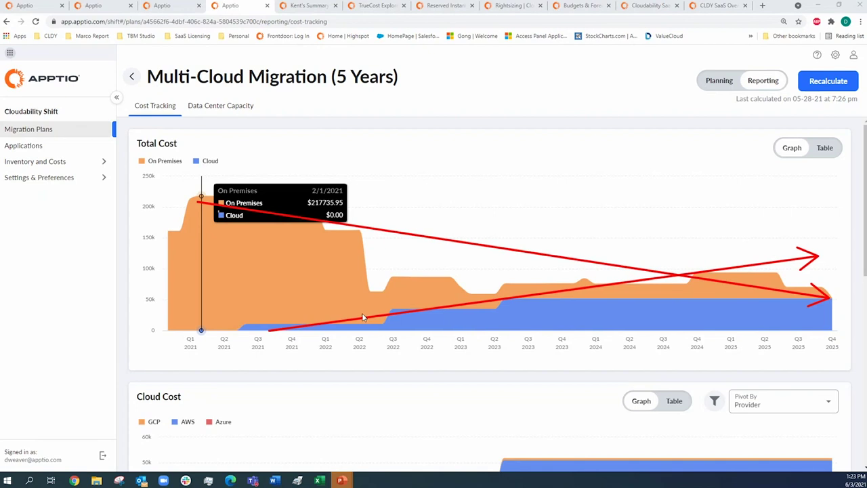
{"action": "key", "text": "Escape"}
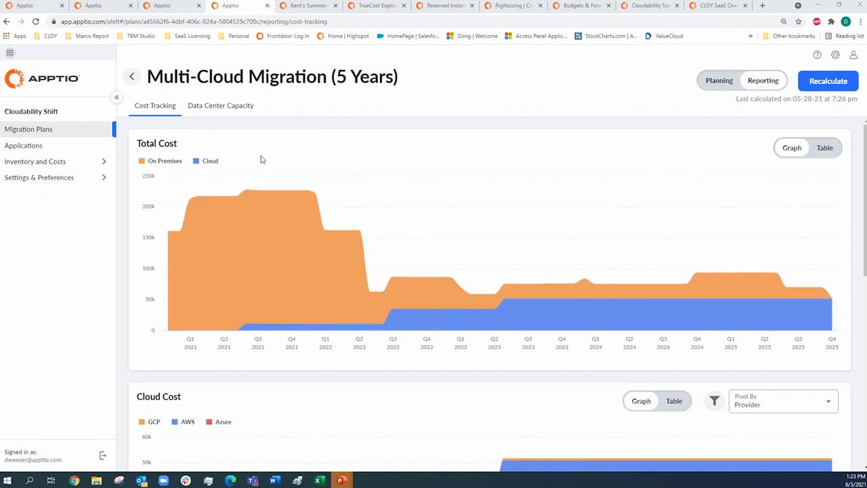
{"action": "left_click_drag", "start_coordinate": [195, 133], "coordinate": [175, 154]}
{"action": "left_click_drag", "start_coordinate": [230, 149], "coordinate": [221, 162]}
{"action": "key", "text": "Escape"}
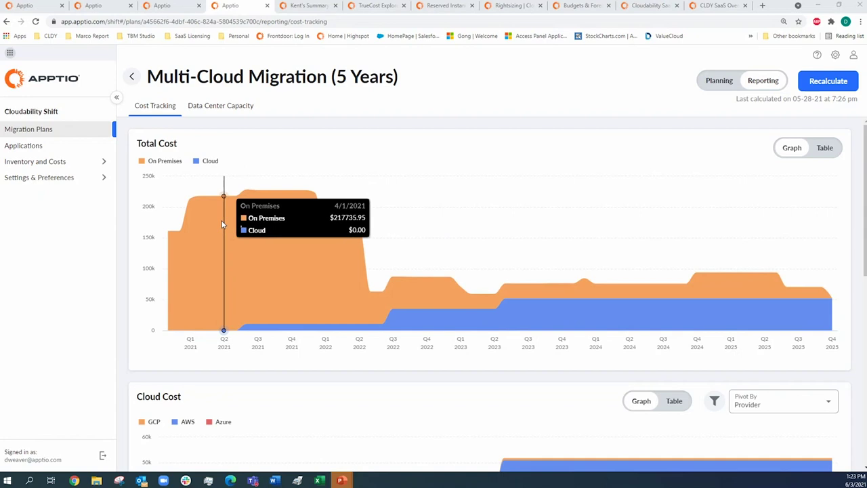
Examine the Cloud Cost chart, marking its provider legend, the graph/table choice and the pivot setting in red.
{"action": "scroll", "coordinate": [222, 224], "scroll_direction": "down", "scroll_amount": 4}
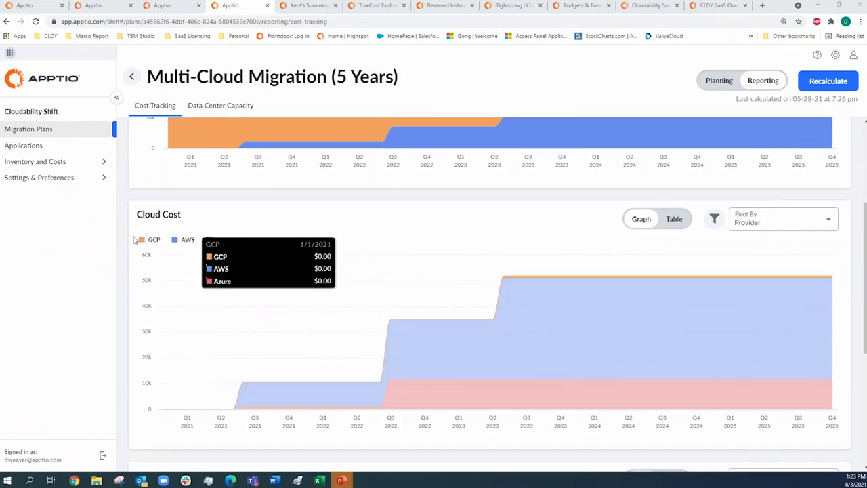
{"action": "mouse_move", "coordinate": [125, 226]}
{"action": "left_mouse_down"}
{"action": "mouse_move", "coordinate": [160, 252]}
{"action": "mouse_move", "coordinate": [244, 253]}
{"action": "left_mouse_up"}
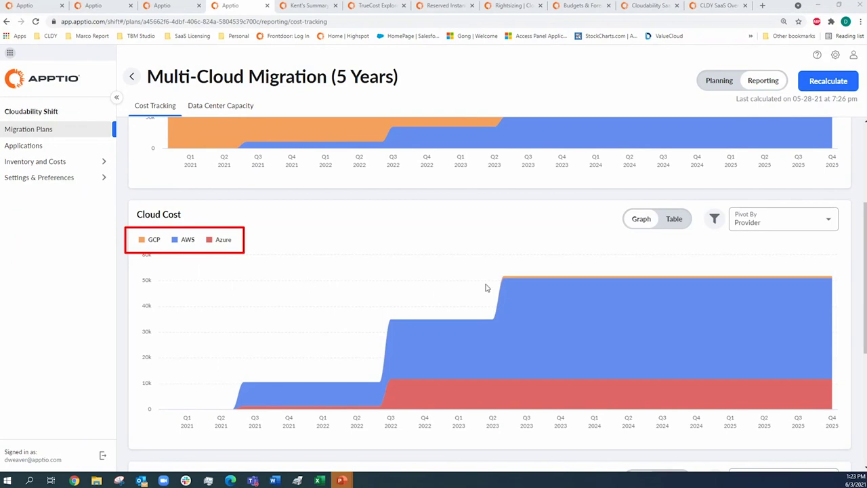
{"action": "left_click_drag", "start_coordinate": [577, 204], "coordinate": [619, 217]}
{"action": "left_click_drag", "start_coordinate": [697, 194], "coordinate": [849, 243]}
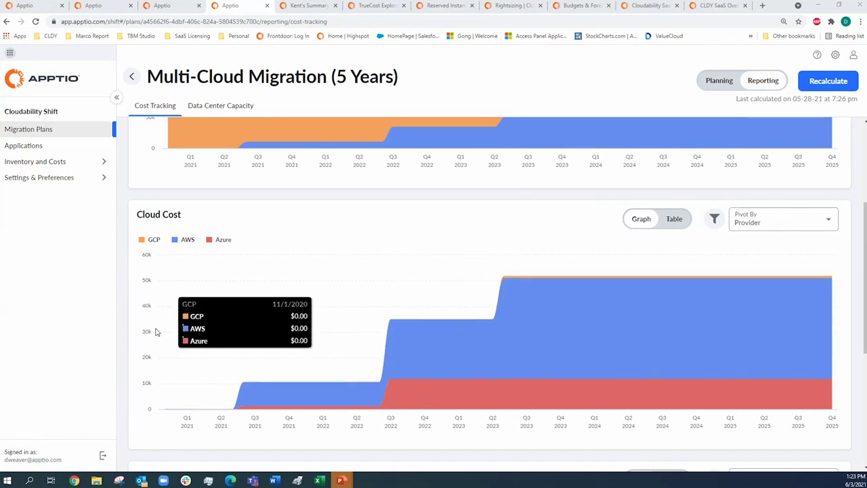
Examine the On-Premises Cost chart, boxing it and pointing arrows at the late-2023 costs and the Uncommitted Cost legend, and clear the markings.
{"action": "scroll", "coordinate": [291, 274], "scroll_direction": "down", "scroll_amount": 3}
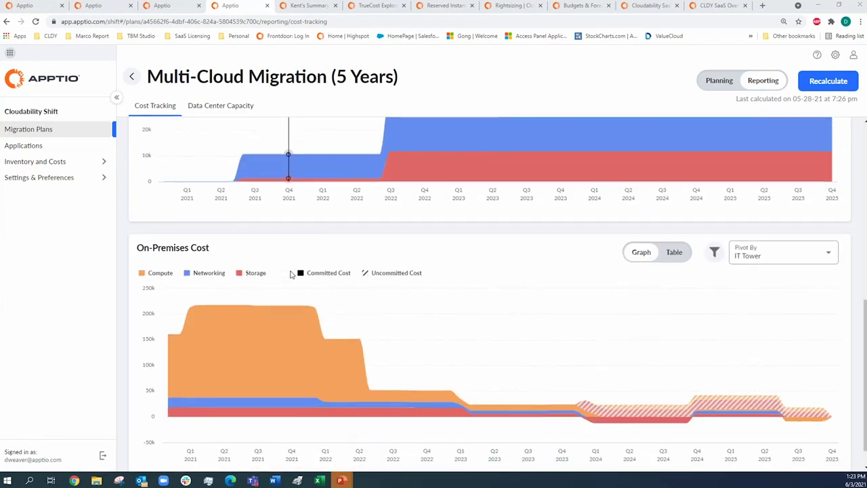
{"action": "scroll", "coordinate": [291, 274], "scroll_direction": "down", "scroll_amount": 1}
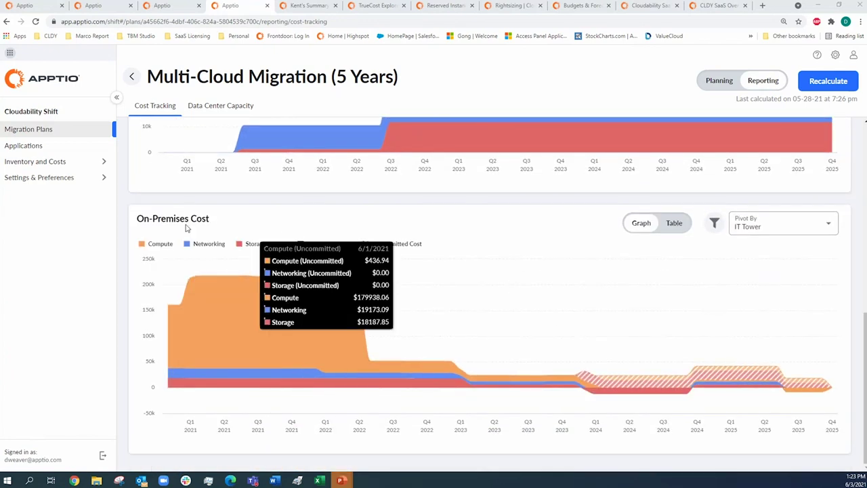
{"action": "mouse_move", "coordinate": [118, 205]}
{"action": "left_mouse_down"}
{"action": "mouse_move", "coordinate": [248, 298]}
{"action": "mouse_move", "coordinate": [722, 442]}
{"action": "mouse_move", "coordinate": [848, 463]}
{"action": "left_mouse_up"}
{"action": "left_click_drag", "start_coordinate": [563, 335], "coordinate": [558, 373]}
{"action": "left_click_drag", "start_coordinate": [425, 212], "coordinate": [410, 240]}
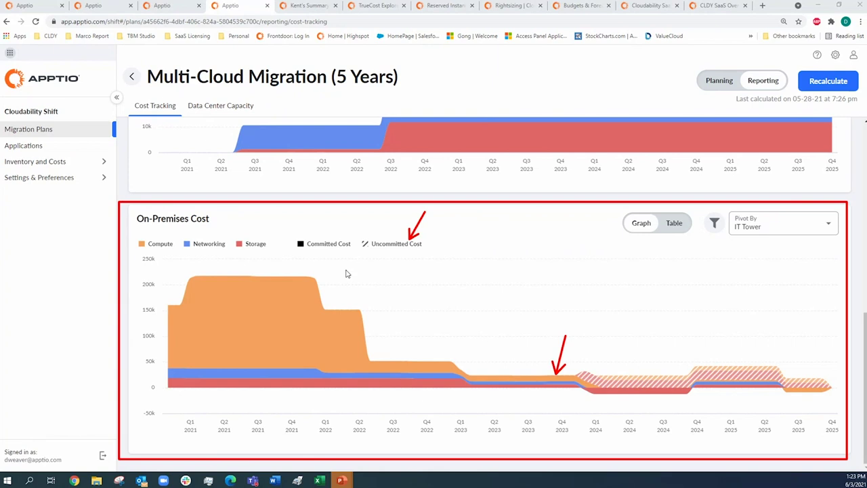
{"action": "key", "text": "Escape"}
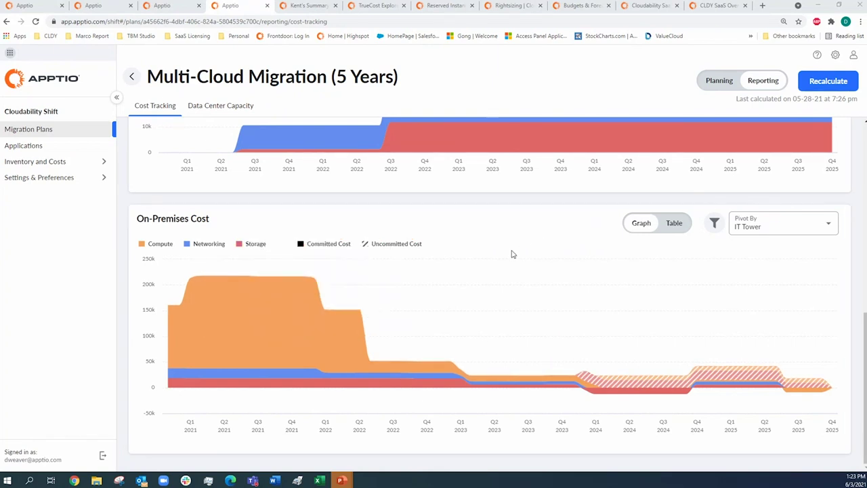
View the Cloudability summary dashboard and mark the Cost (Adjusted & Amortized) widget, its title, current cost and percentage change in red.
{"action": "scroll", "coordinate": [462, 285], "scroll_direction": "up", "scroll_amount": 2}
{"action": "scroll", "coordinate": [461, 283], "scroll_direction": "up", "scroll_amount": 5}
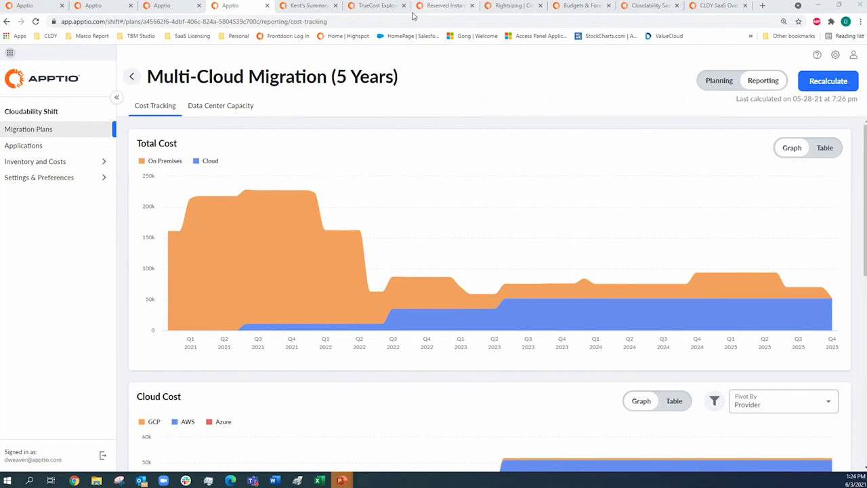
{"action": "left_click", "coordinate": [293, 8]}
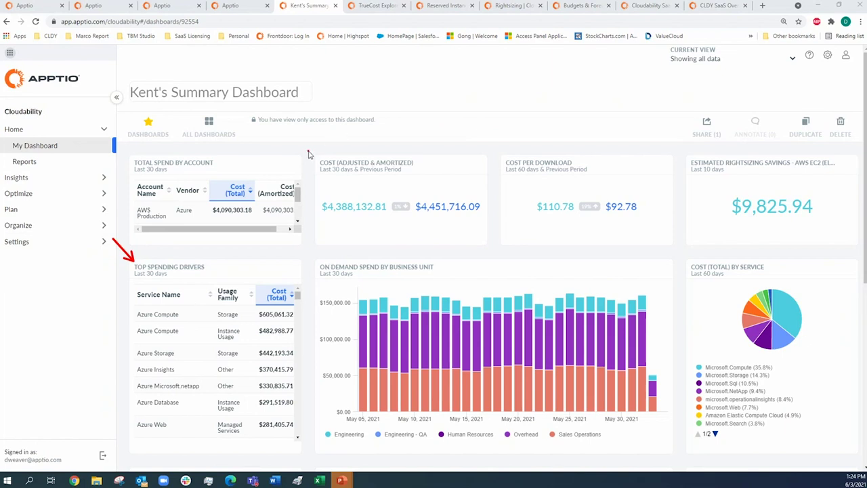
{"action": "mouse_move", "coordinate": [308, 151]}
{"action": "left_mouse_down"}
{"action": "mouse_move", "coordinate": [413, 236]}
{"action": "mouse_move", "coordinate": [501, 257]}
{"action": "mouse_move", "coordinate": [496, 252]}
{"action": "left_mouse_up"}
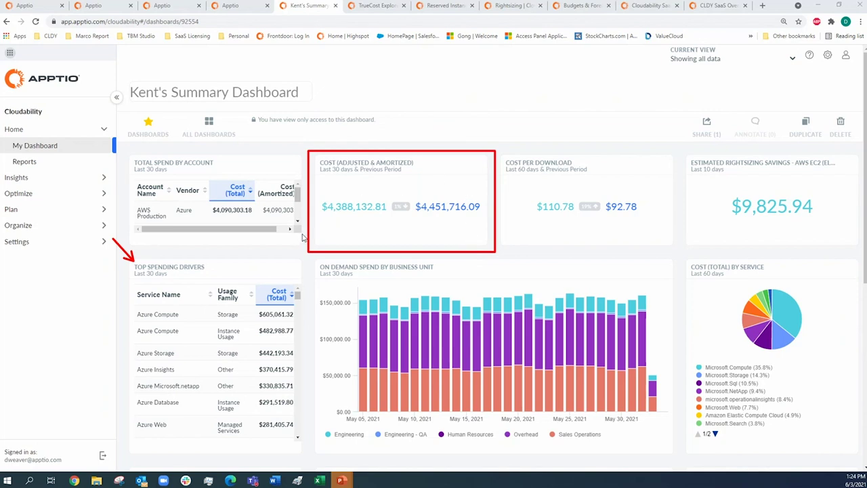
{"action": "left_click_drag", "start_coordinate": [304, 236], "coordinate": [334, 215]}
{"action": "mouse_move", "coordinate": [310, 154]}
{"action": "left_mouse_down"}
{"action": "mouse_move", "coordinate": [380, 180]}
{"action": "mouse_move", "coordinate": [418, 176]}
{"action": "left_mouse_up"}
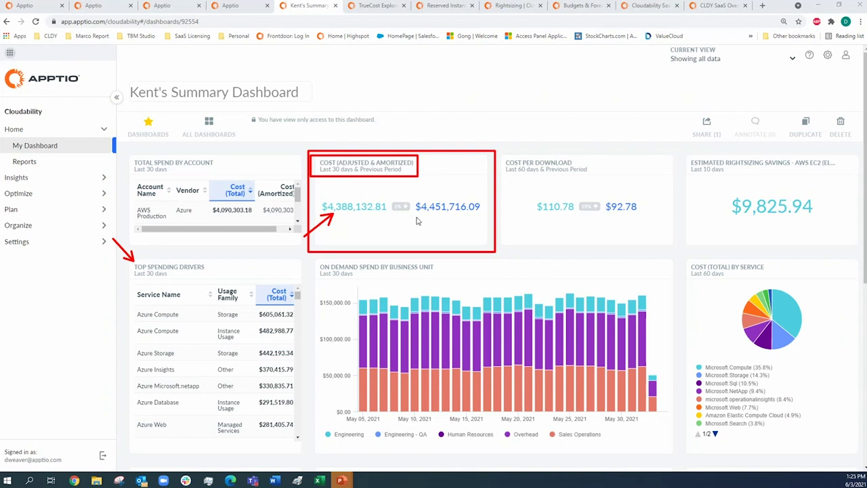
{"action": "mouse_move", "coordinate": [404, 211]}
{"action": "left_mouse_down"}
{"action": "mouse_move", "coordinate": [403, 193]}
{"action": "mouse_move", "coordinate": [392, 218]}
{"action": "mouse_move", "coordinate": [409, 197]}
{"action": "mouse_move", "coordinate": [399, 196]}
{"action": "left_mouse_up"}
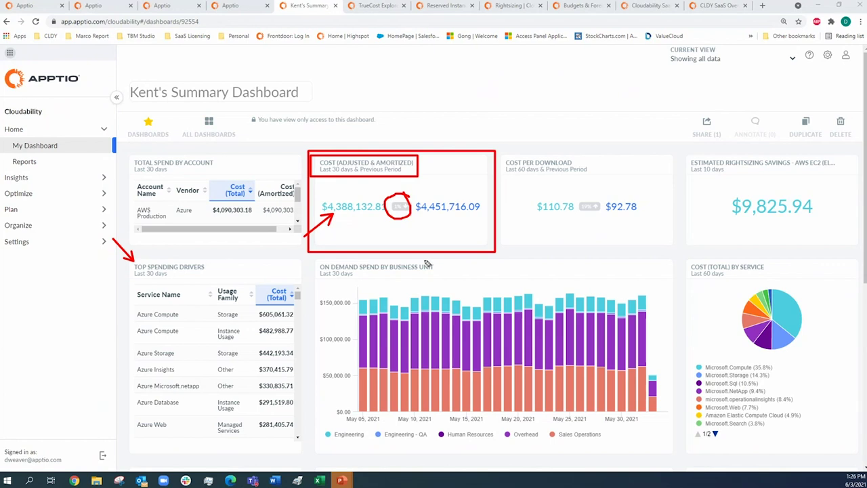
Clear the dashboard markings, view TrueCost Explorer and trace the On-Demand cost flow through Azure Compute and Usage to Storage with red arrows.
{"action": "key", "text": "Escape"}
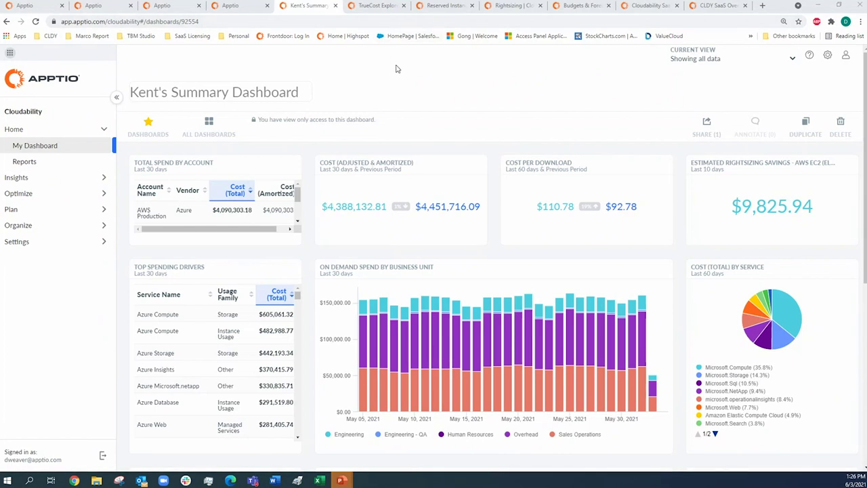
{"action": "left_click", "coordinate": [381, 12]}
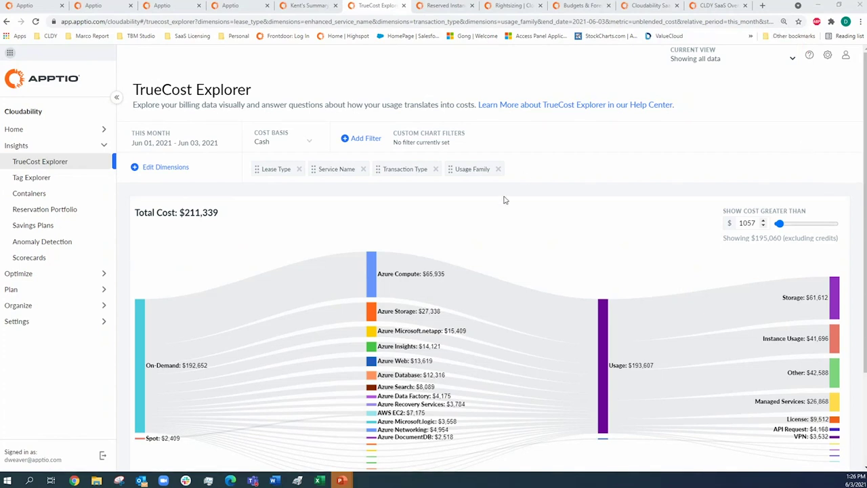
{"action": "mouse_move", "coordinate": [257, 312]}
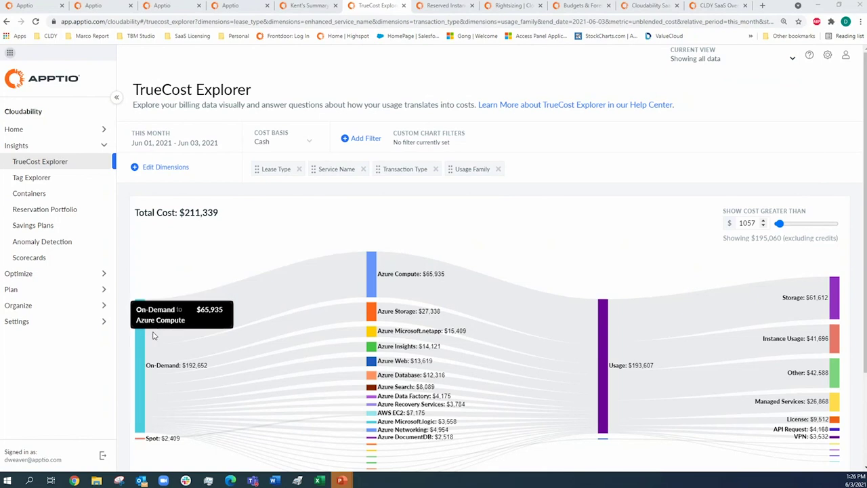
{"action": "mouse_move", "coordinate": [153, 331]}
{"action": "left_mouse_down"}
{"action": "mouse_move", "coordinate": [351, 278]}
{"action": "mouse_move", "coordinate": [481, 288]}
{"action": "mouse_move", "coordinate": [637, 327]}
{"action": "mouse_move", "coordinate": [812, 300]}
{"action": "left_mouse_up"}
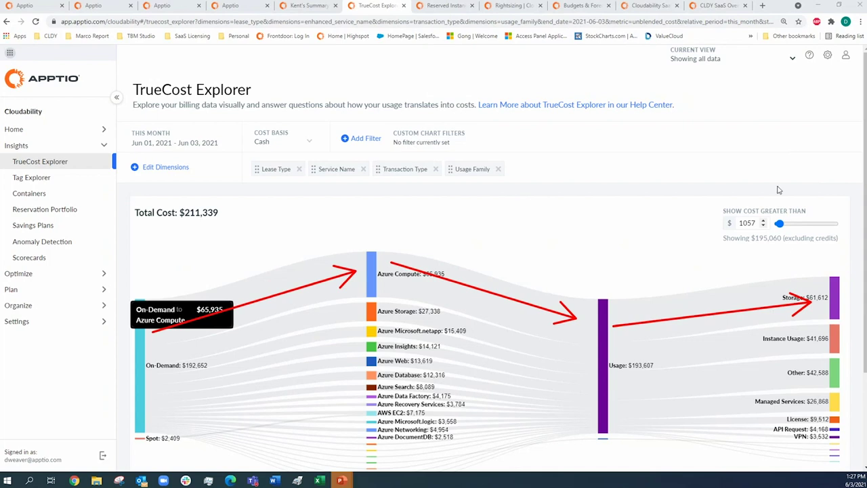
{"action": "key", "text": "Escape"}
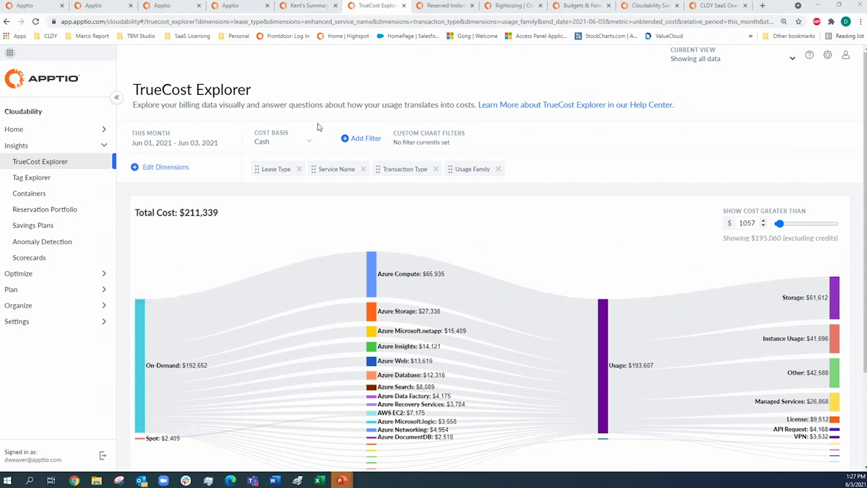
Box TrueCost Explorer's custom chart filter option in red, clear it, and view the available report dimensions.
{"action": "mouse_move", "coordinate": [323, 119]}
{"action": "left_mouse_down"}
{"action": "mouse_move", "coordinate": [410, 148]}
{"action": "mouse_move", "coordinate": [487, 157]}
{"action": "left_mouse_up"}
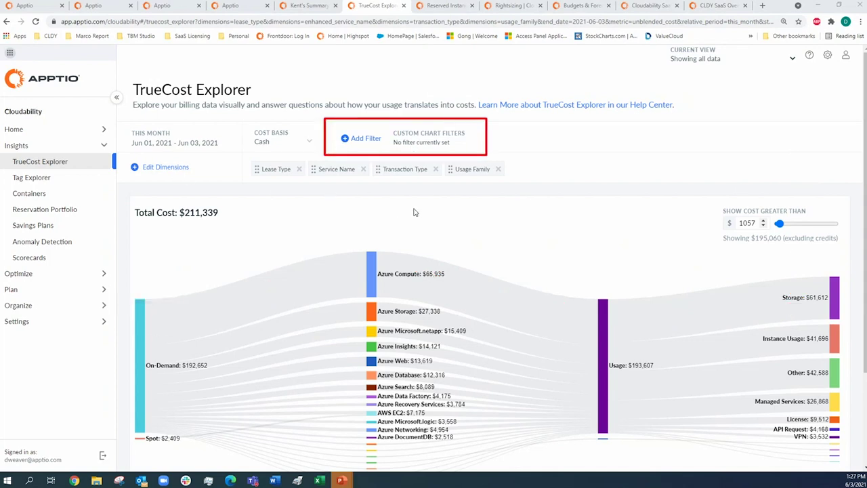
{"action": "key", "text": "Escape"}
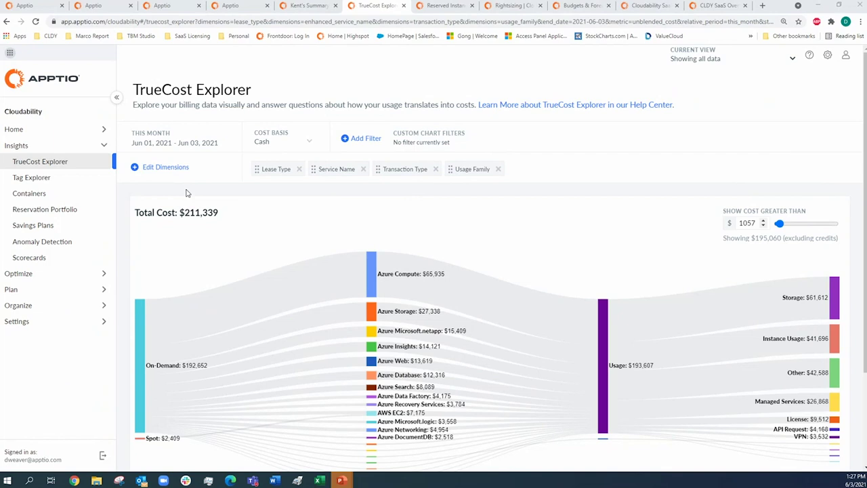
{"action": "left_click", "coordinate": [174, 170]}
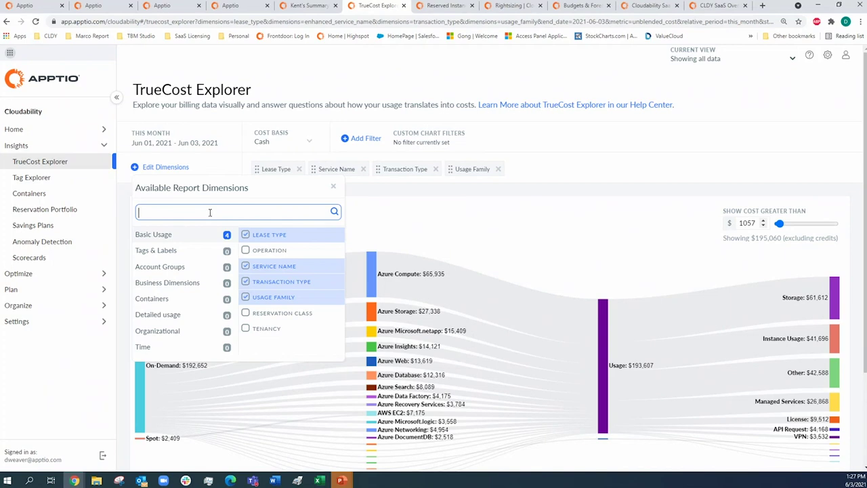
{"action": "left_click", "coordinate": [437, 224]}
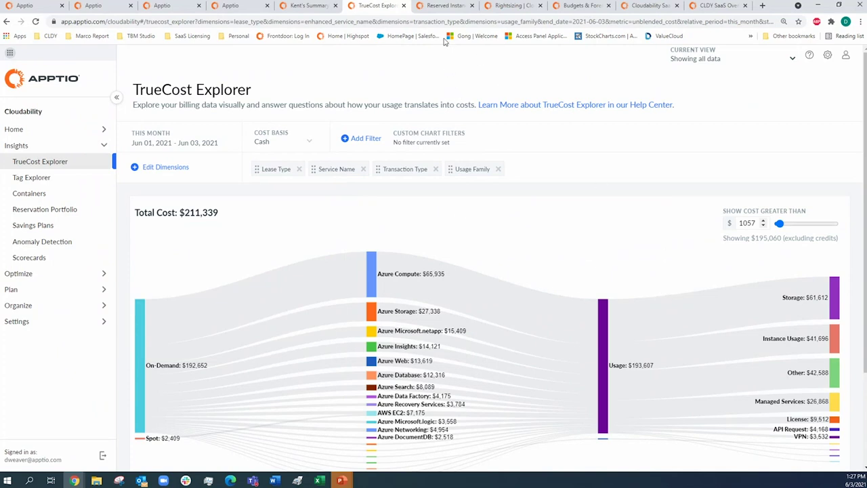
View the Reserved Instance Planner, mark its title plus Rightsizing, Commitment Manager and Workload Placement in red, and clear the markings.
{"action": "left_click", "coordinate": [446, 8]}
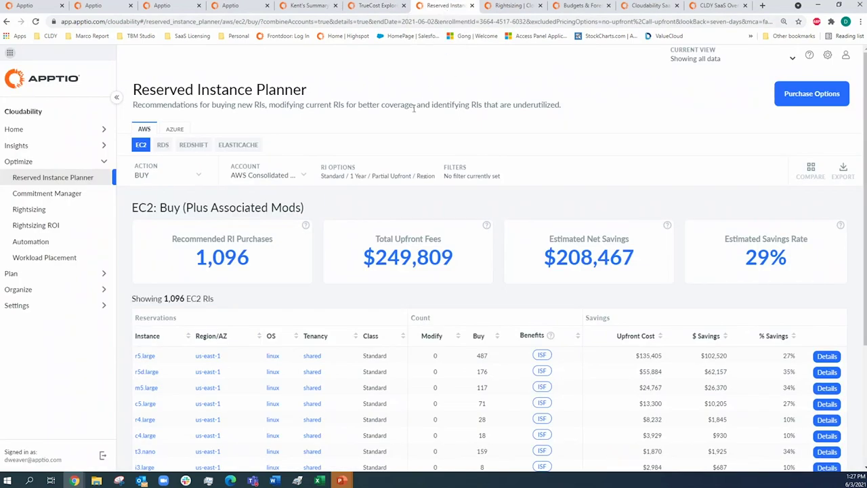
{"action": "mouse_move", "coordinate": [121, 68]}
{"action": "left_mouse_down"}
{"action": "mouse_move", "coordinate": [155, 87]}
{"action": "mouse_move", "coordinate": [337, 124]}
{"action": "left_mouse_up"}
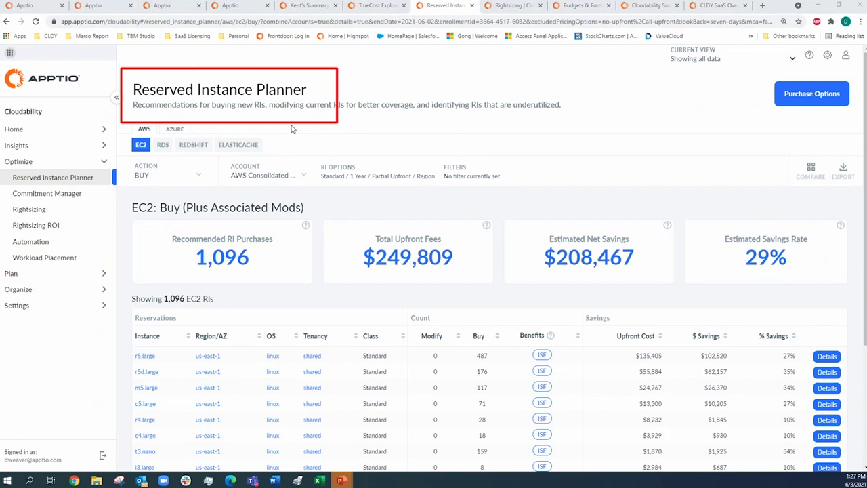
{"action": "left_click_drag", "start_coordinate": [107, 209], "coordinate": [49, 209]}
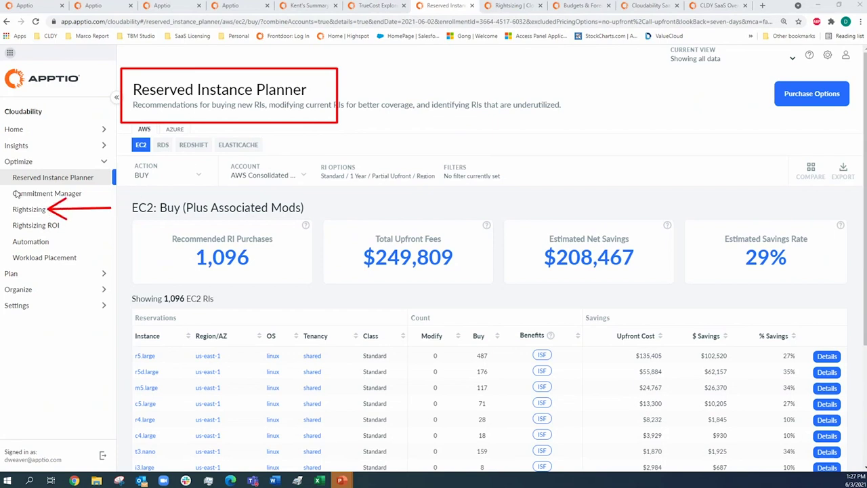
{"action": "left_click_drag", "start_coordinate": [10, 185], "coordinate": [90, 202]}
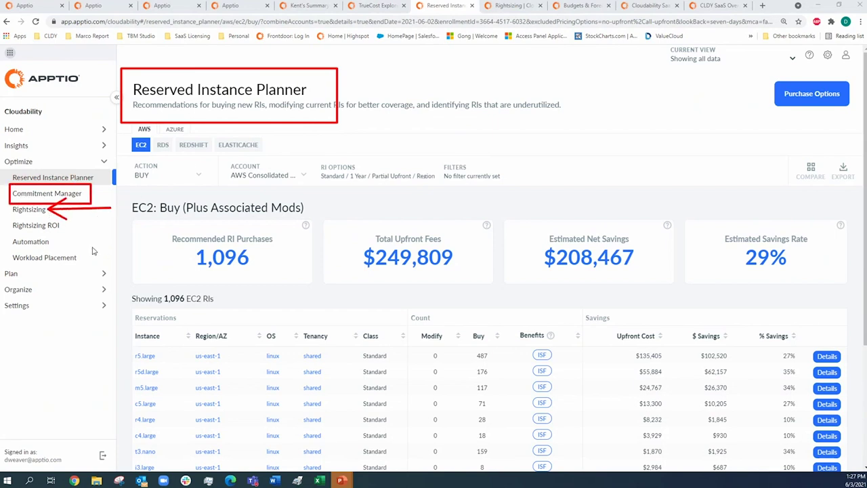
{"action": "left_click_drag", "start_coordinate": [6, 247], "coordinate": [85, 268]}
{"action": "key", "text": "Escape"}
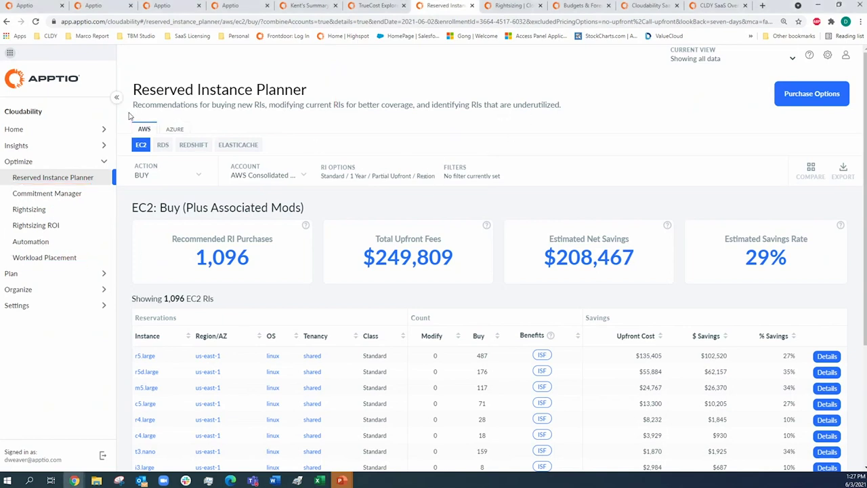
Box the planner's AWS/Azure provider choice and its EC2, RDS, Redshift and ElastiCache services in red, clearing each marking.
{"action": "mouse_move", "coordinate": [125, 113]}
{"action": "left_mouse_down"}
{"action": "mouse_move", "coordinate": [154, 134]}
{"action": "mouse_move", "coordinate": [196, 140]}
{"action": "left_mouse_up"}
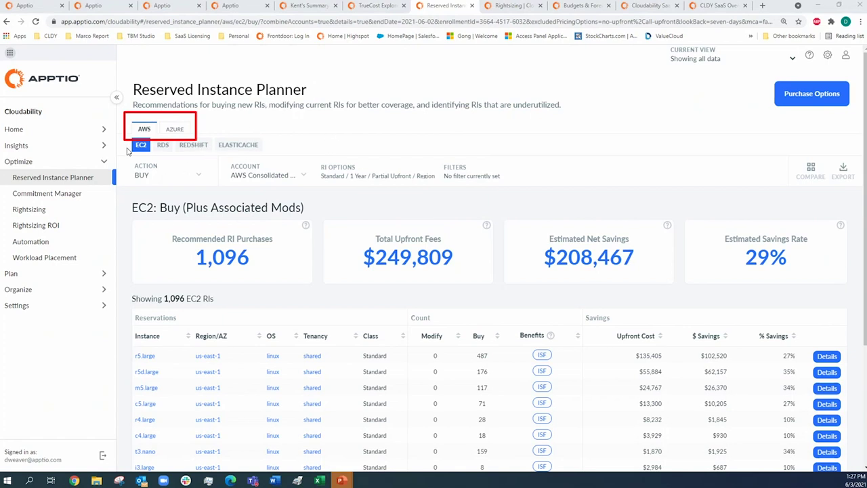
{"action": "key", "text": "Escape"}
{"action": "mouse_move", "coordinate": [119, 130]}
{"action": "left_mouse_down"}
{"action": "mouse_move", "coordinate": [179, 149]}
{"action": "mouse_move", "coordinate": [293, 163]}
{"action": "left_mouse_up"}
{"action": "key", "text": "Escape"}
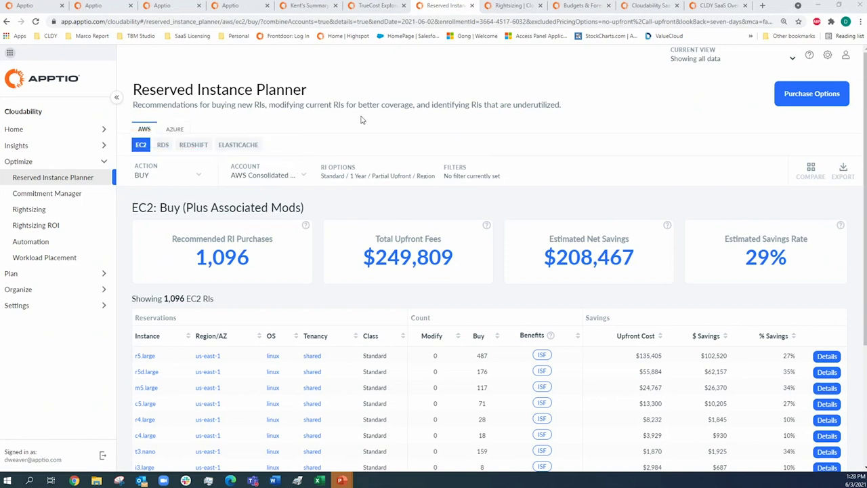
Examine the RI purchase options, marking the sample date range, term length and rate thresholds in red, and close them.
{"action": "left_click", "coordinate": [798, 93]}
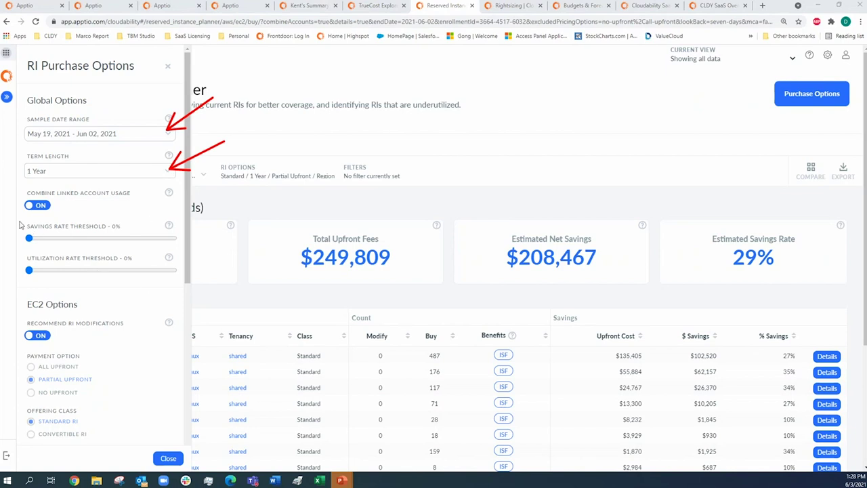
{"action": "mouse_move", "coordinate": [20, 224]}
{"action": "left_mouse_down"}
{"action": "mouse_move", "coordinate": [163, 290]}
{"action": "mouse_move", "coordinate": [183, 285]}
{"action": "left_mouse_up"}
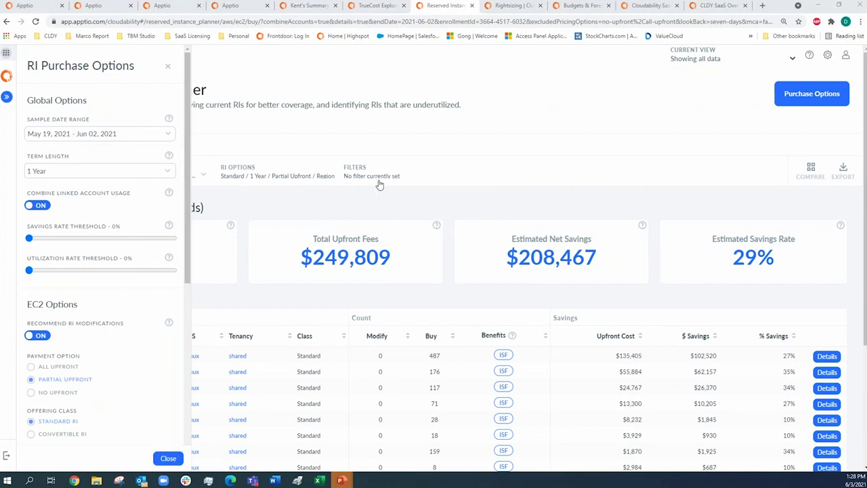
{"action": "left_click", "coordinate": [441, 165]}
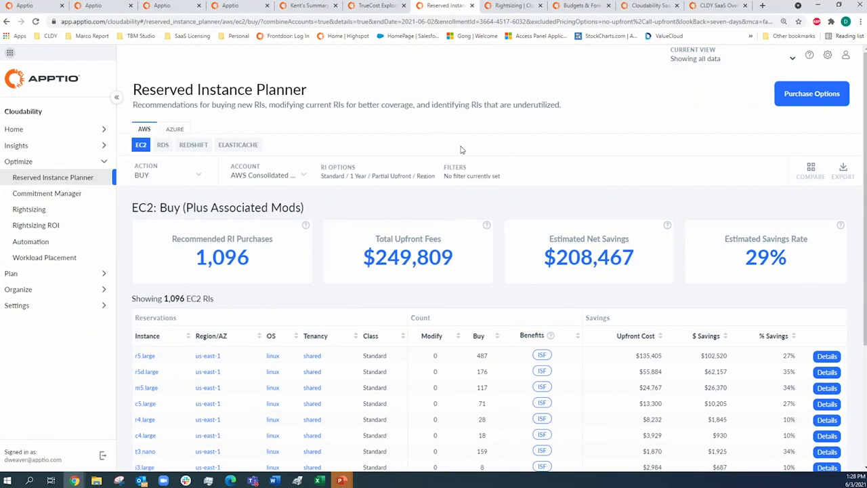
Compare the EC2 RI purchase options, marking the term and upfront categories and the 1-Year Convertible, No Upfront savings rate in red.
{"action": "left_click", "coordinate": [116, 97]}
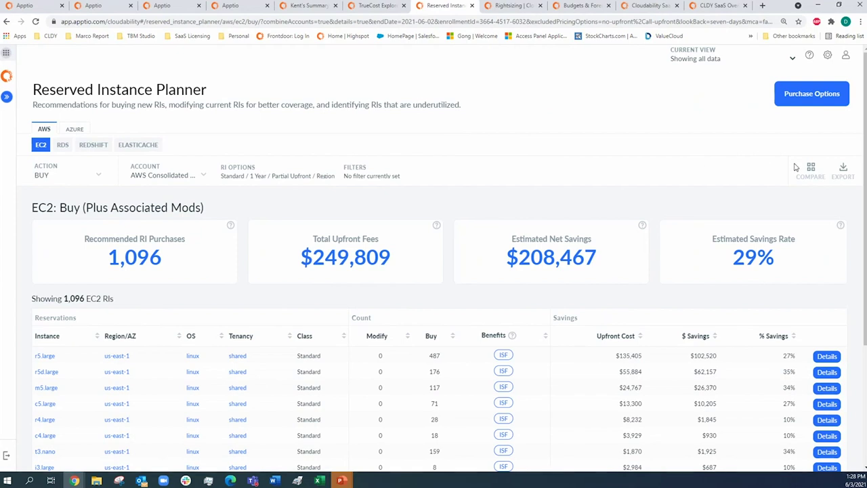
{"action": "left_click", "coordinate": [817, 175]}
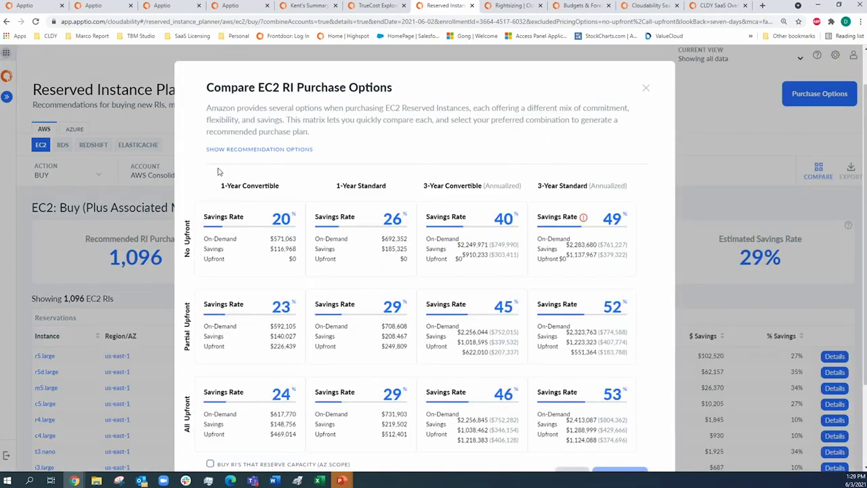
{"action": "left_click_drag", "start_coordinate": [392, 163], "coordinate": [418, 182]}
{"action": "left_click_drag", "start_coordinate": [138, 233], "coordinate": [201, 238]}
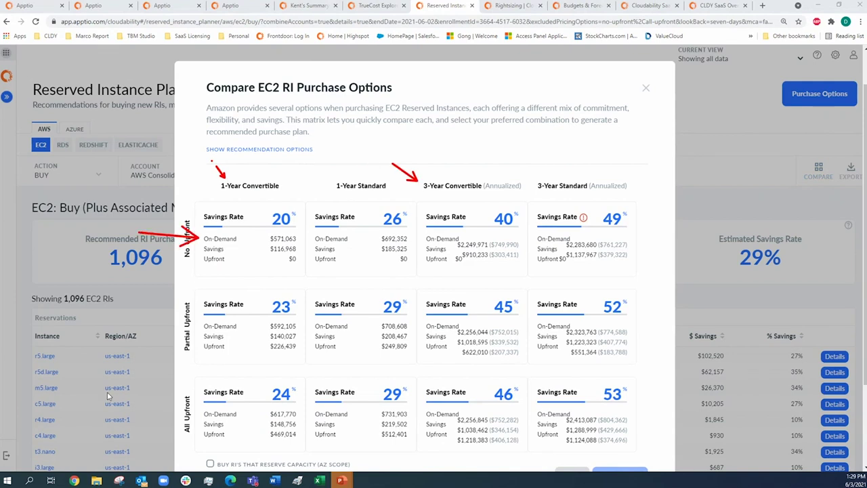
{"action": "left_click_drag", "start_coordinate": [123, 419], "coordinate": [181, 415]}
{"action": "left_click_drag", "start_coordinate": [257, 202], "coordinate": [306, 236]}
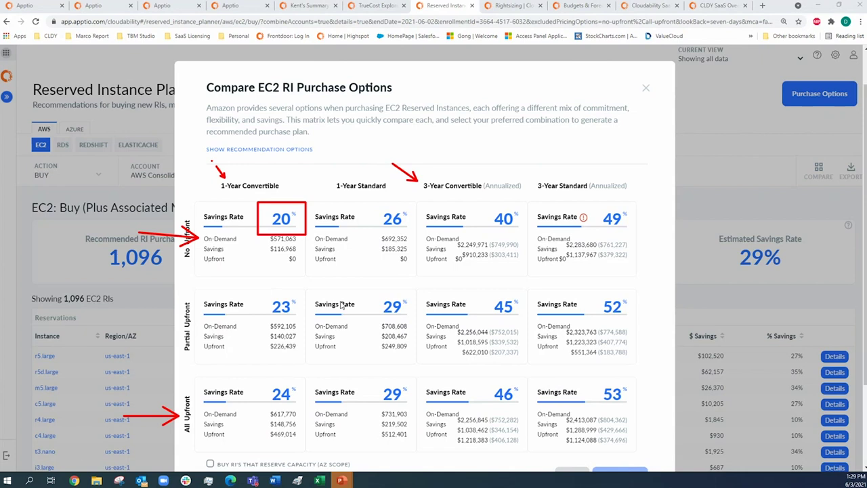
{"action": "key", "text": "Escape"}
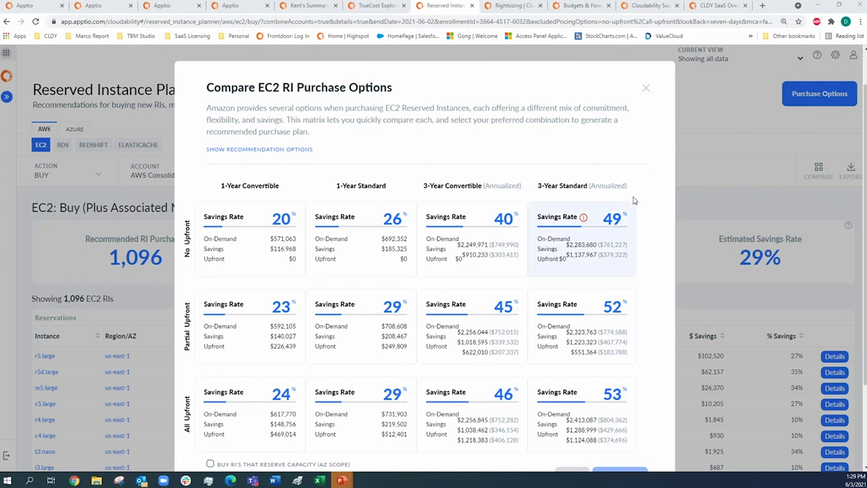
Generate an EC2 purchase plan for the 3-Year Convertible, Partial Upfront option and briefly box its Estimated Savings Rate in red.
{"action": "left_click", "coordinate": [464, 315]}
{"action": "scroll", "coordinate": [467, 313], "scroll_direction": "down", "scroll_amount": 2}
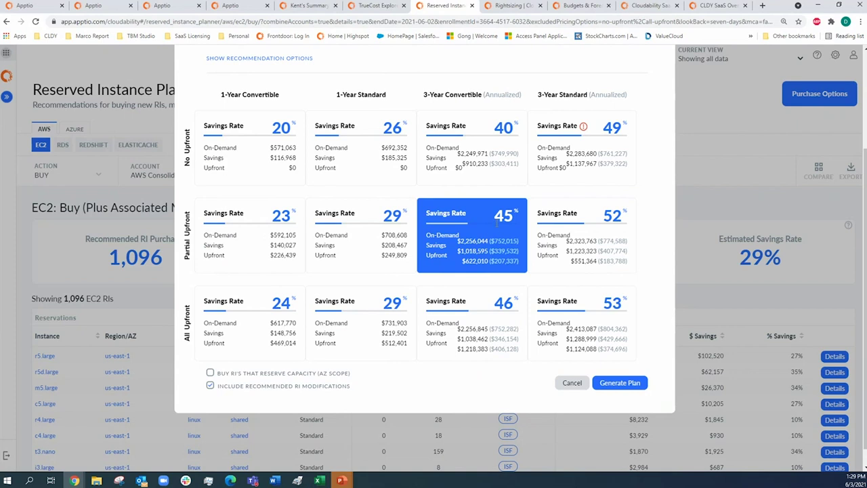
{"action": "left_click", "coordinate": [613, 387]}
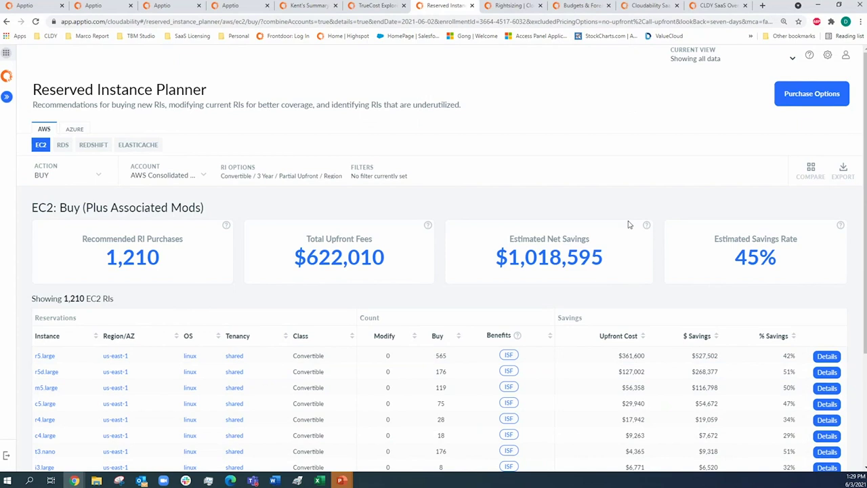
{"action": "left_click_drag", "start_coordinate": [698, 223], "coordinate": [805, 276]}
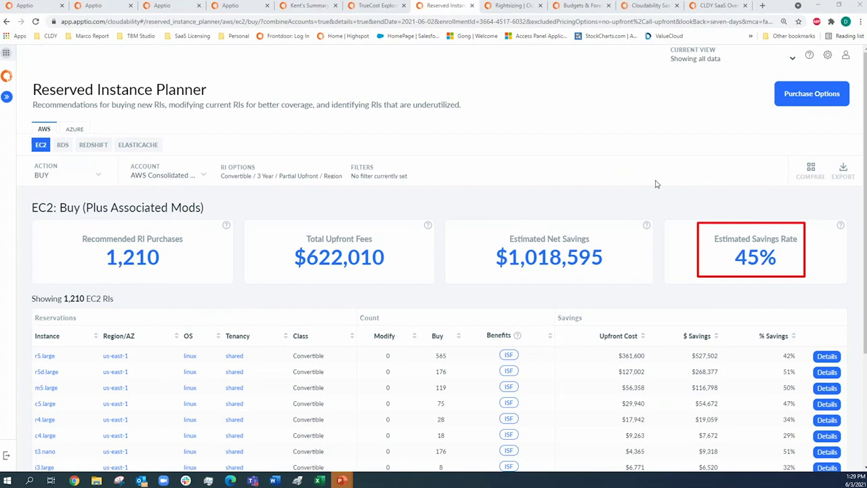
{"action": "key", "text": "Escape"}
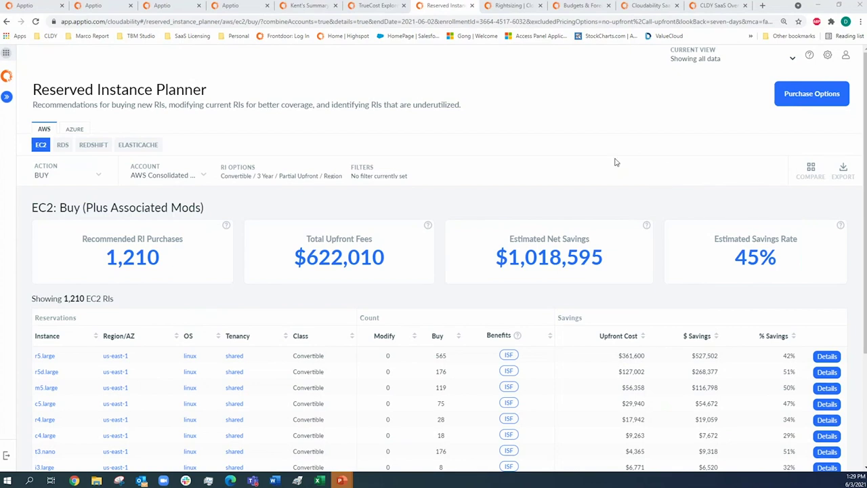
View the Rightsizing details of the first listed EC2 resource and mark its recommendations, savings percentages and risk rating in red.
{"action": "left_click", "coordinate": [501, 6]}
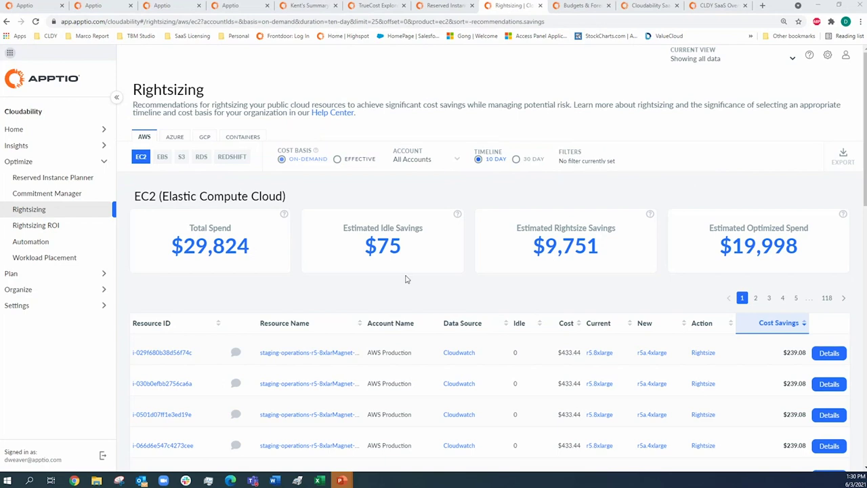
{"action": "left_click", "coordinate": [829, 353]}
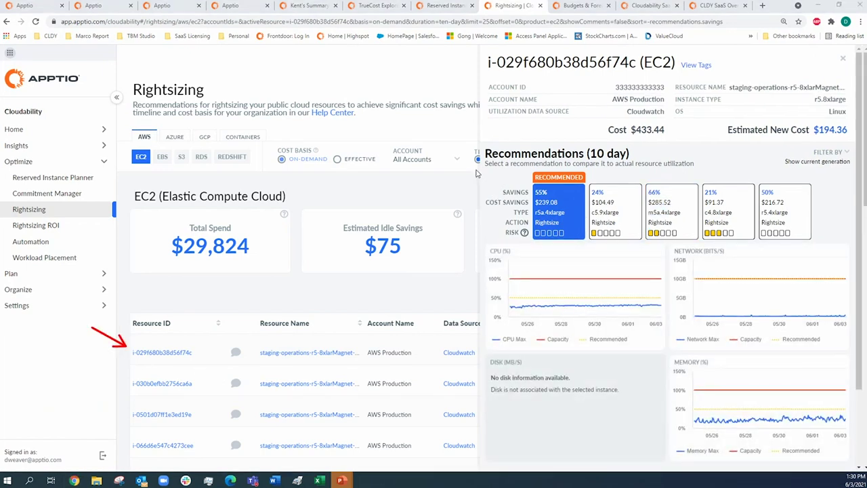
{"action": "left_click_drag", "start_coordinate": [472, 166], "coordinate": [828, 247]}
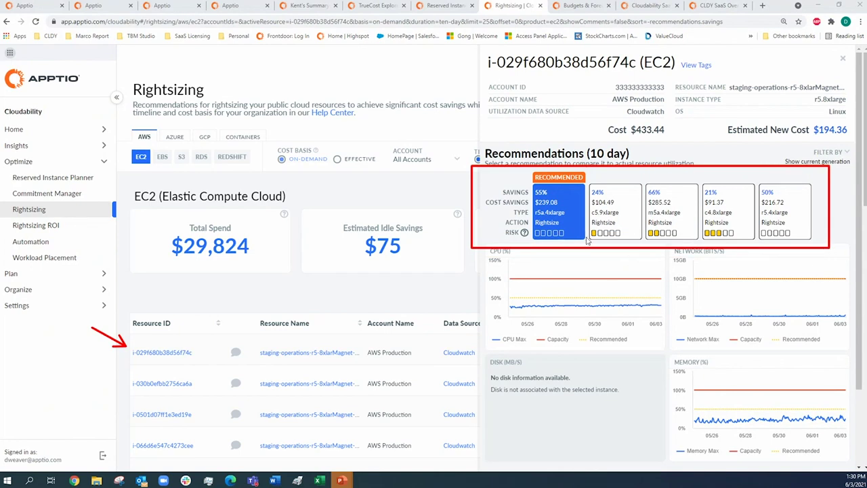
{"action": "left_click_drag", "start_coordinate": [502, 173], "coordinate": [534, 195]}
{"action": "left_click_drag", "start_coordinate": [630, 179], "coordinate": [606, 193]}
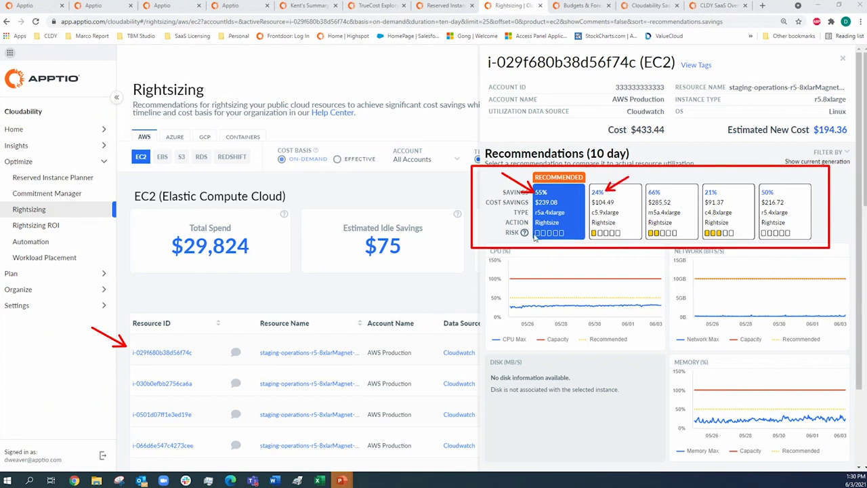
{"action": "left_click_drag", "start_coordinate": [487, 223], "coordinate": [575, 249]}
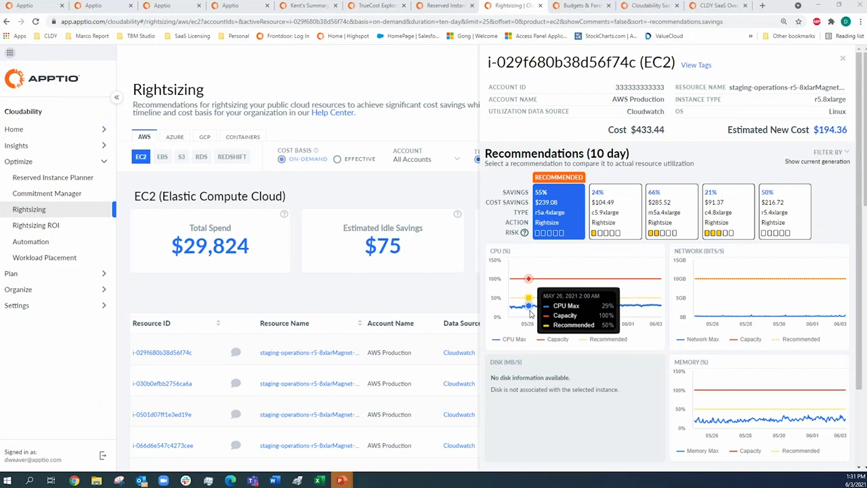
Close the EC2 resource details and box the comment icons beside the listed resource IDs in red.
{"action": "left_click", "coordinate": [434, 196]}
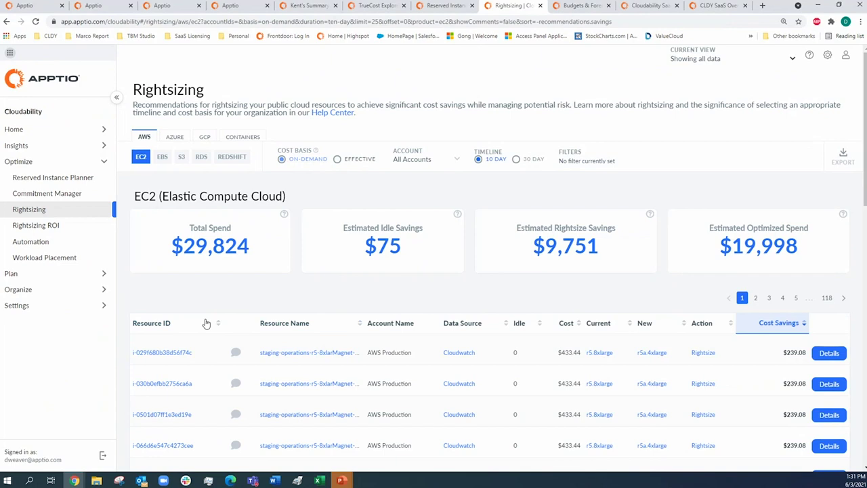
{"action": "left_click_drag", "start_coordinate": [213, 338], "coordinate": [256, 466]}
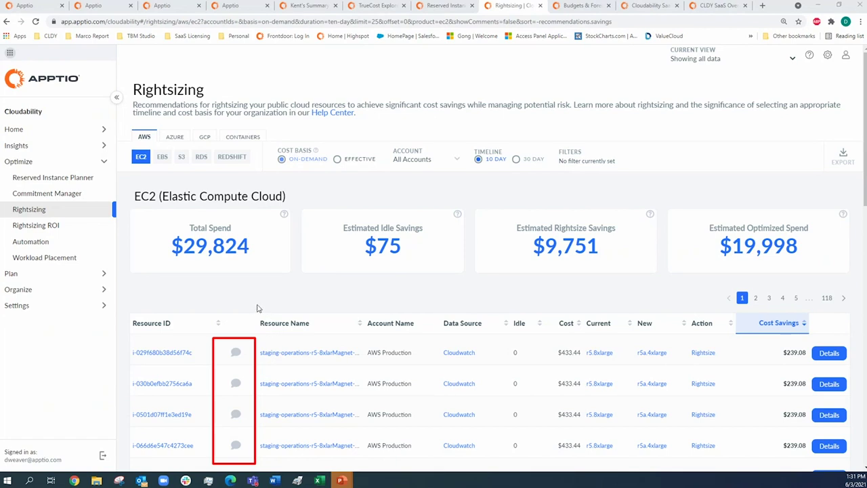
Draft a public comment mentioning a colleague on the first listed EC2 resource and view the comment's public and private visibility options.
{"action": "left_click", "coordinate": [237, 354]}
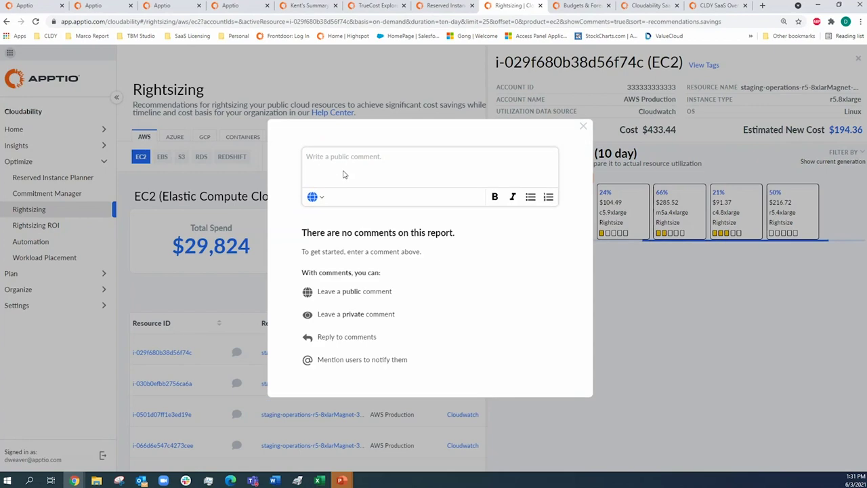
{"action": "left_click", "coordinate": [341, 159]}
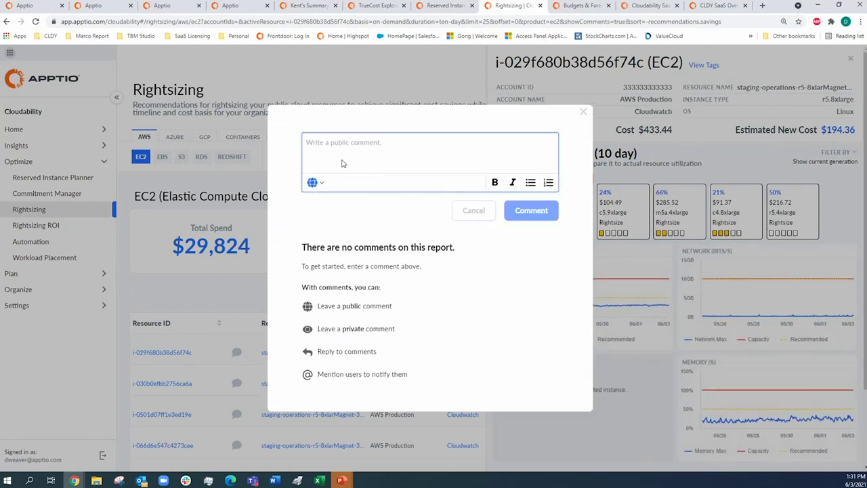
{"action": "type", "text": "@"}
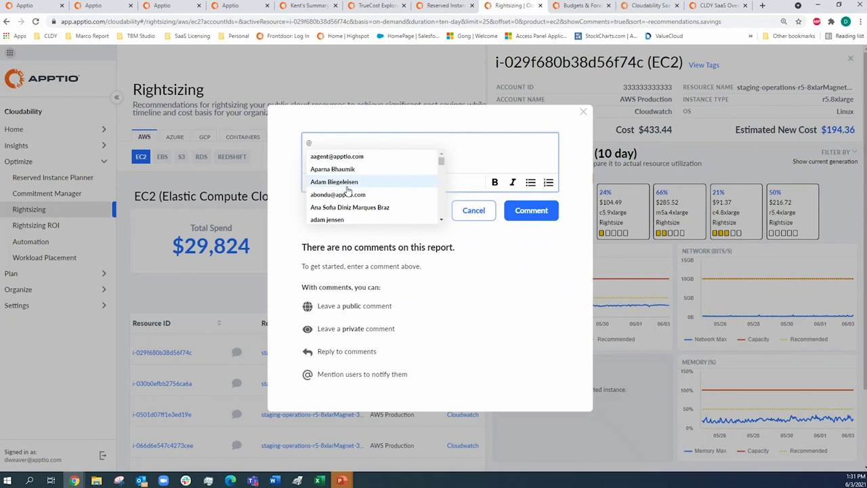
{"action": "left_click", "coordinate": [347, 185]}
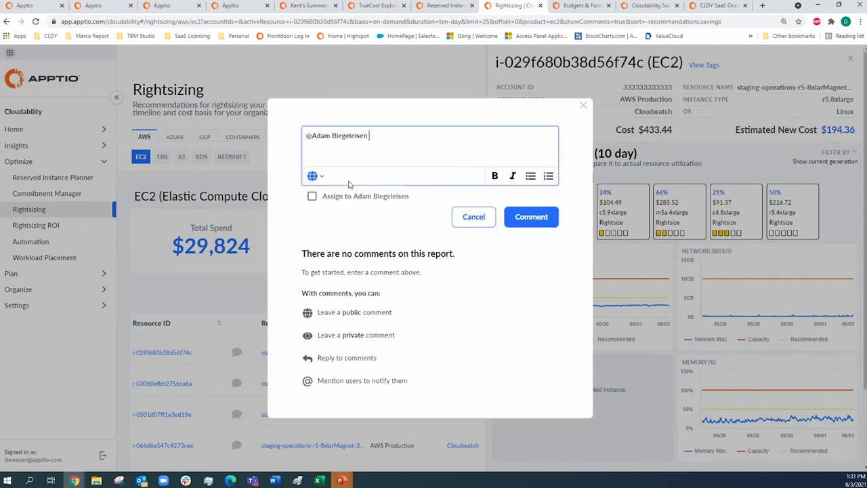
{"action": "left_click", "coordinate": [316, 176]}
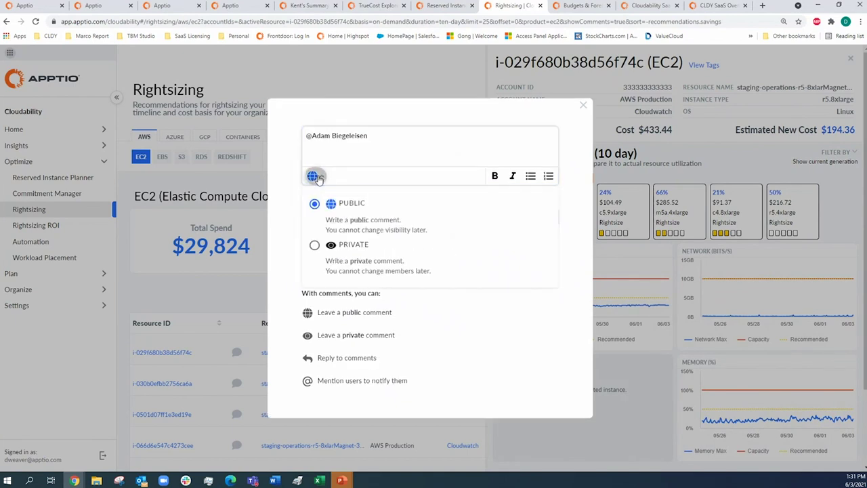
{"action": "left_click", "coordinate": [390, 150]}
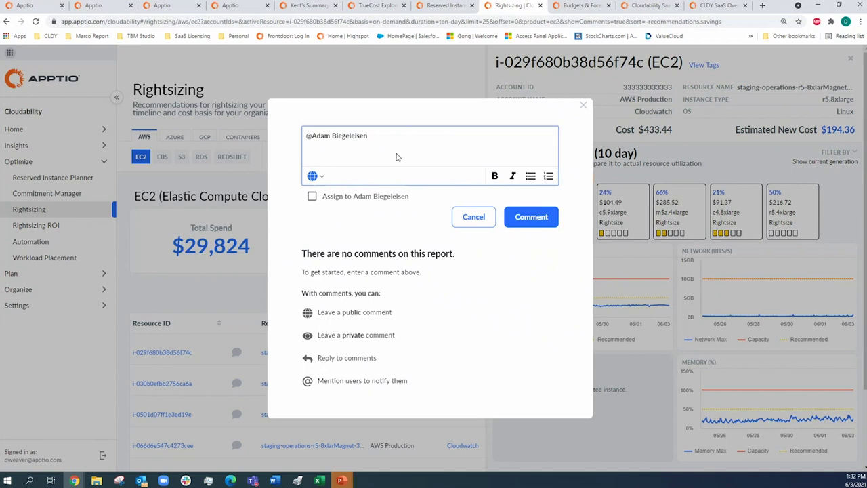
Discard the draft comment and close the EC2 resource details.
{"action": "left_click", "coordinate": [472, 217]}
{"action": "left_click", "coordinate": [581, 128]}
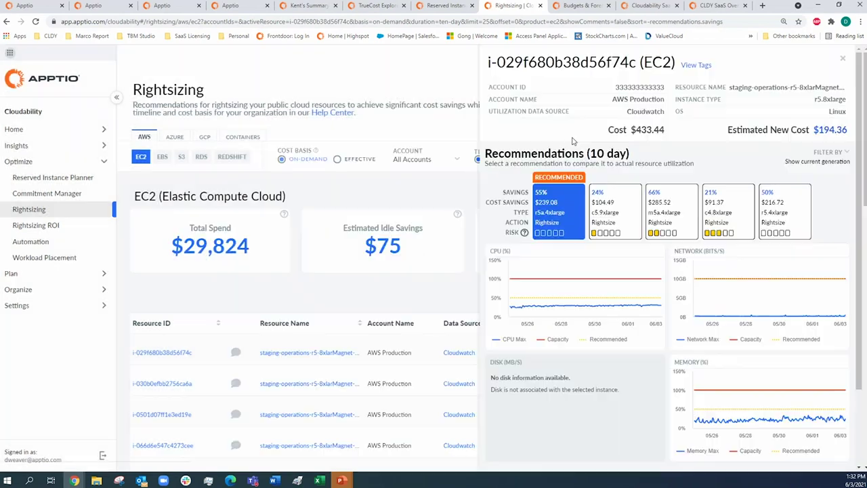
{"action": "left_click", "coordinate": [465, 197]}
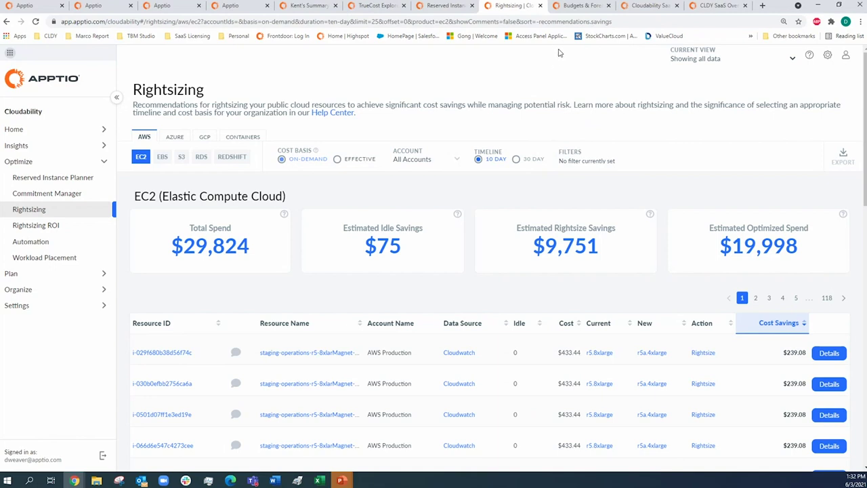
Switch to the Budgets & Forecasting forecast, box the 6 month forecast totals in red and point a red arrow at Current View.
{"action": "left_click", "coordinate": [579, 6]}
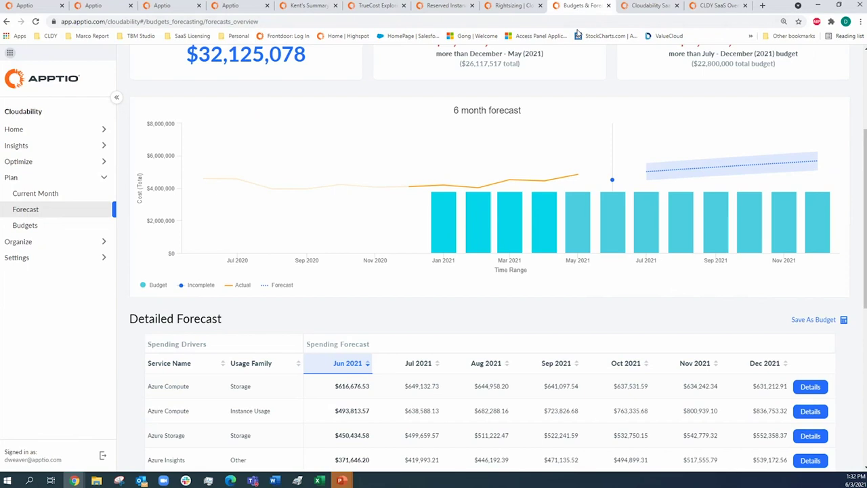
{"action": "scroll", "coordinate": [591, 156], "scroll_direction": "up", "scroll_amount": 3}
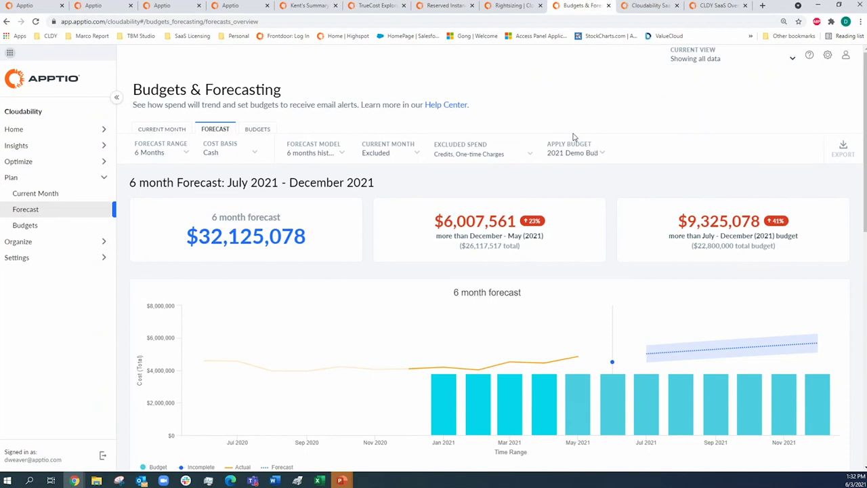
{"action": "left_click_drag", "start_coordinate": [131, 176], "coordinate": [843, 272]}
{"action": "left_click_drag", "start_coordinate": [676, 120], "coordinate": [711, 66]}
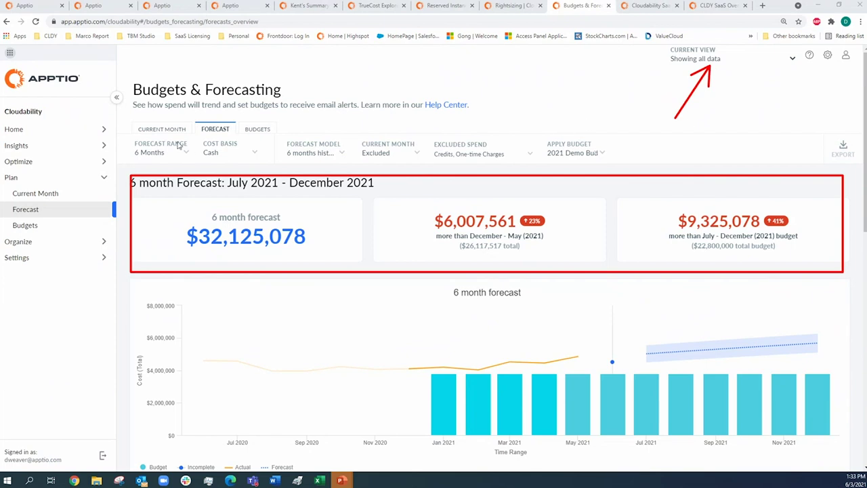
Point red arrows at the Forecast Range, Forecast Model and Excluded Spend settings.
{"action": "left_click_drag", "start_coordinate": [120, 168], "coordinate": [135, 156]}
{"action": "left_click_drag", "start_coordinate": [350, 113], "coordinate": [330, 135]}
{"action": "left_click_drag", "start_coordinate": [500, 110], "coordinate": [475, 135]}
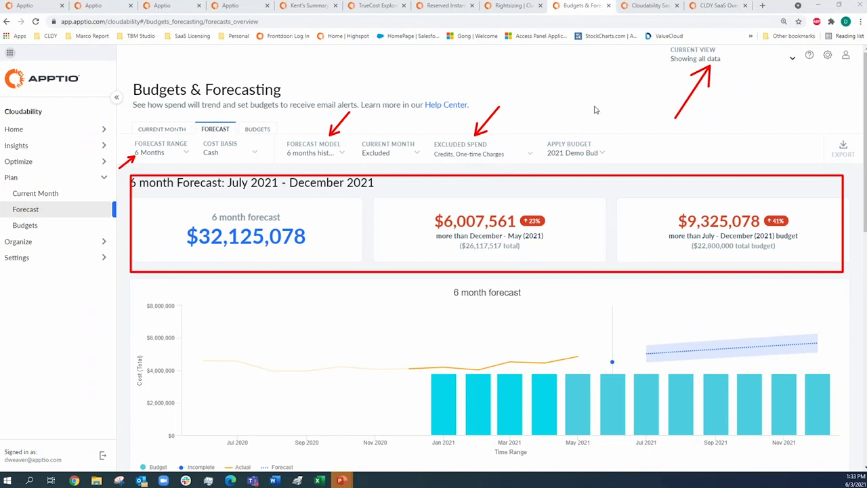
Erase the red arrows and briefly box the Apply Budget setting in red.
{"action": "key", "text": "e"}
{"action": "mouse_move", "coordinate": [537, 133]}
{"action": "left_mouse_down"}
{"action": "mouse_move", "coordinate": [618, 170]}
{"action": "mouse_move", "coordinate": [609, 164]}
{"action": "left_mouse_up"}
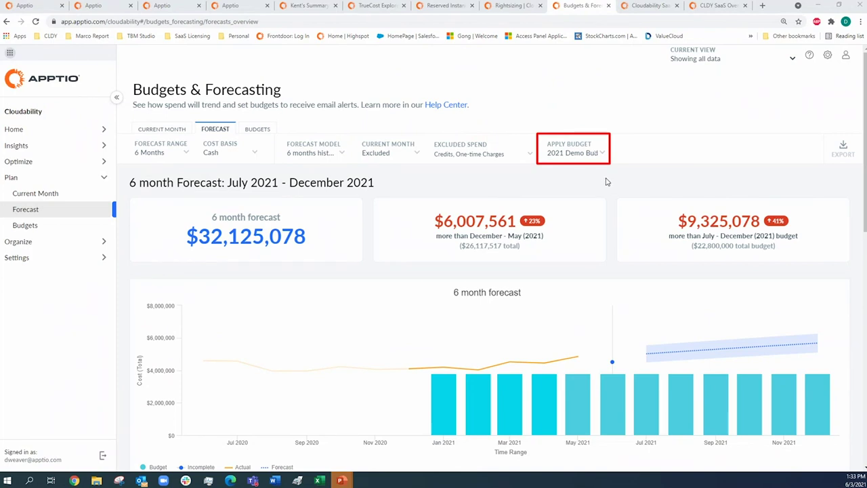
{"action": "key", "text": "e"}
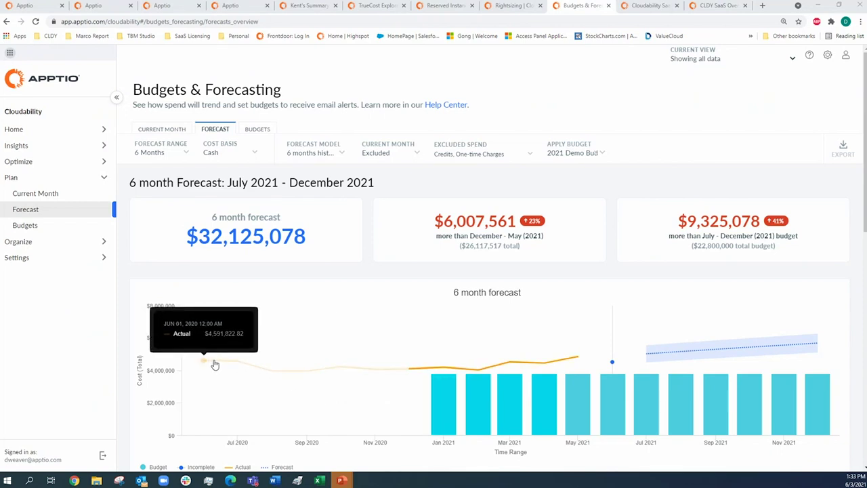
Trace the actual spend line and the July to December 2021 forecast trend in red on the chart, and clear the marks.
{"action": "mouse_move", "coordinate": [214, 364]}
{"action": "left_mouse_down"}
{"action": "mouse_move", "coordinate": [287, 373]}
{"action": "mouse_move", "coordinate": [577, 353]}
{"action": "left_mouse_up"}
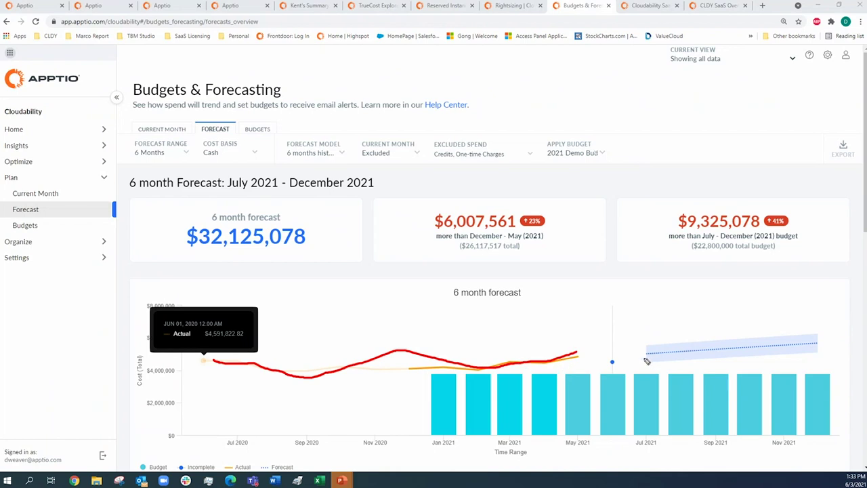
{"action": "left_click_drag", "start_coordinate": [645, 356], "coordinate": [702, 350]}
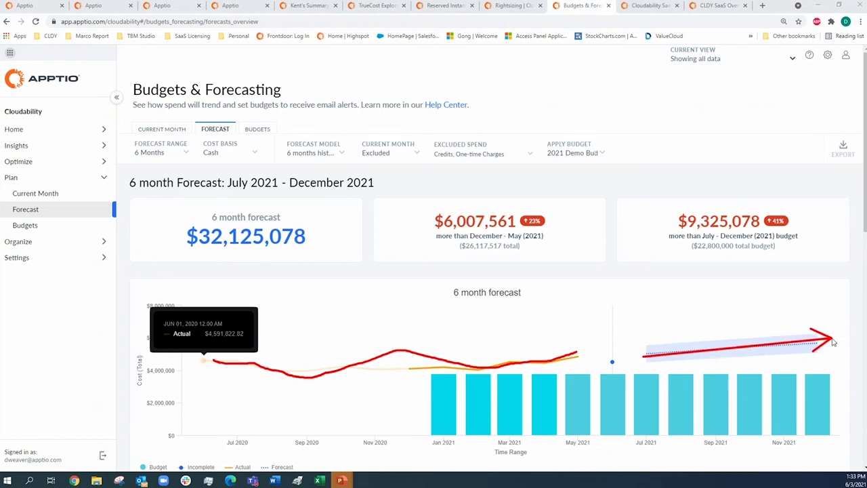
{"action": "key", "text": "Escape"}
View the Detailed Forecast table and point red arrows at the Details buttons and the Save As Budget option.
{"action": "mouse_move", "coordinate": [637, 354]}
{"action": "scroll", "coordinate": [636, 354], "scroll_direction": "down", "scroll_amount": 4}
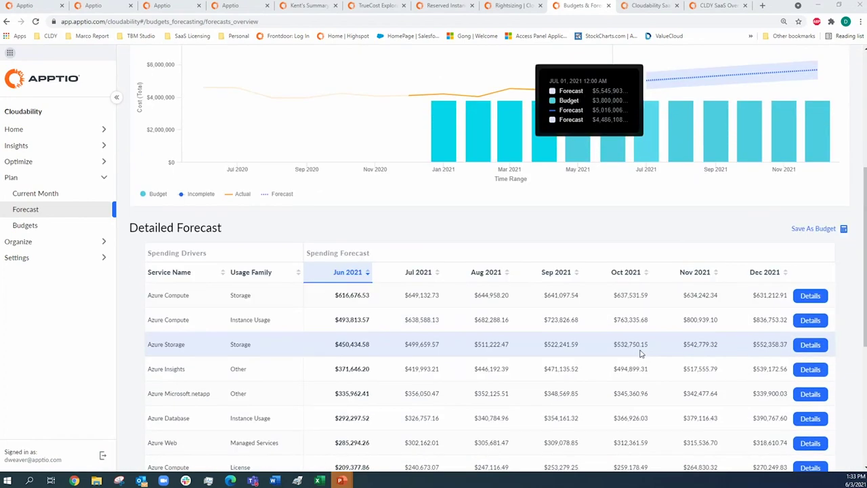
{"action": "scroll", "coordinate": [640, 352], "scroll_direction": "down", "scroll_amount": 1}
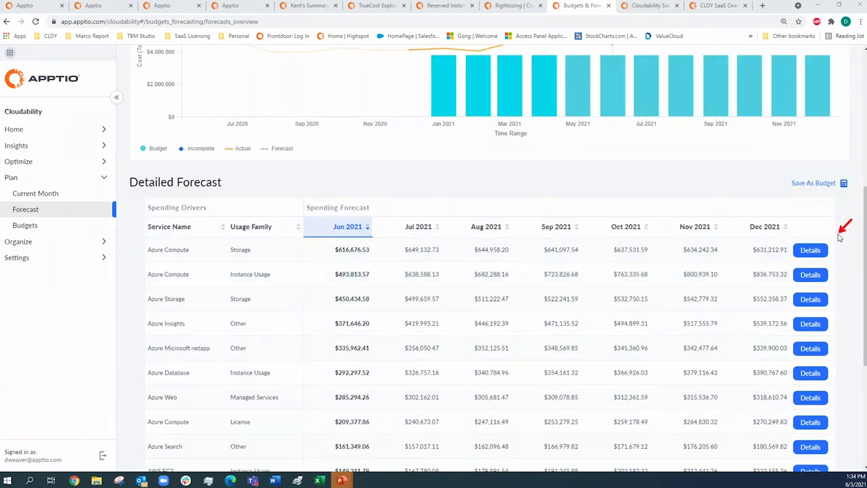
{"action": "left_click_drag", "start_coordinate": [839, 236], "coordinate": [825, 246]}
{"action": "left_click_drag", "start_coordinate": [760, 159], "coordinate": [791, 181]}
Browse the budgets available under Apply Budget and close the list without choosing another one.
{"action": "scroll", "coordinate": [786, 196], "scroll_direction": "up", "scroll_amount": 5}
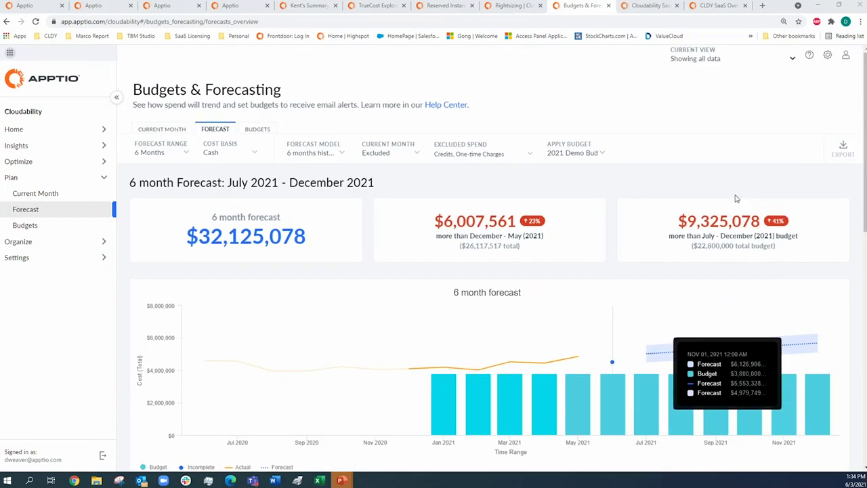
{"action": "left_click", "coordinate": [598, 155]}
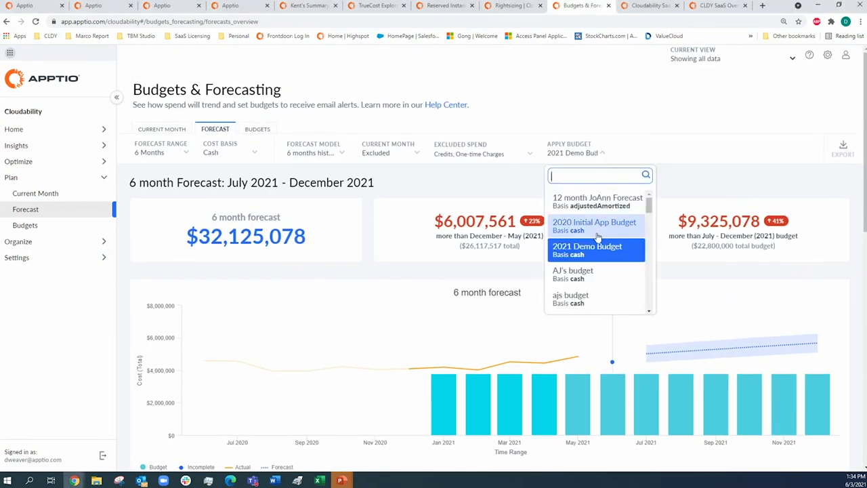
{"action": "scroll", "coordinate": [598, 238], "scroll_direction": "down", "scroll_amount": 1}
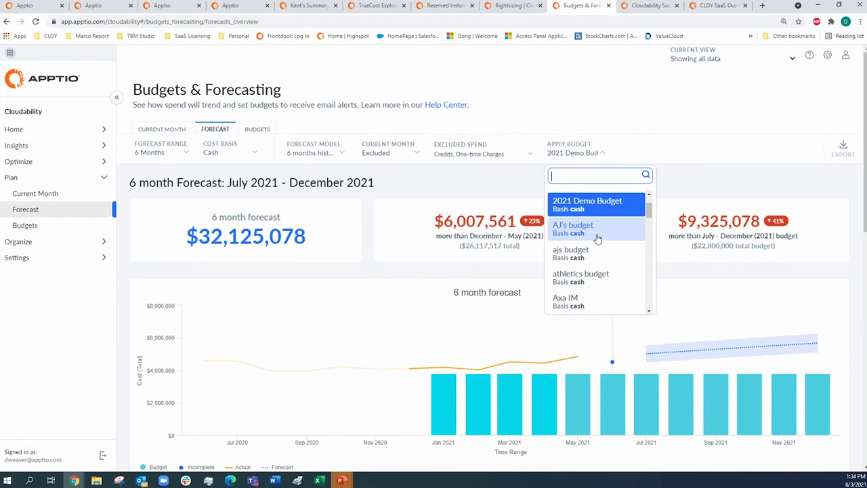
{"action": "scroll", "coordinate": [598, 238], "scroll_direction": "down", "scroll_amount": 3}
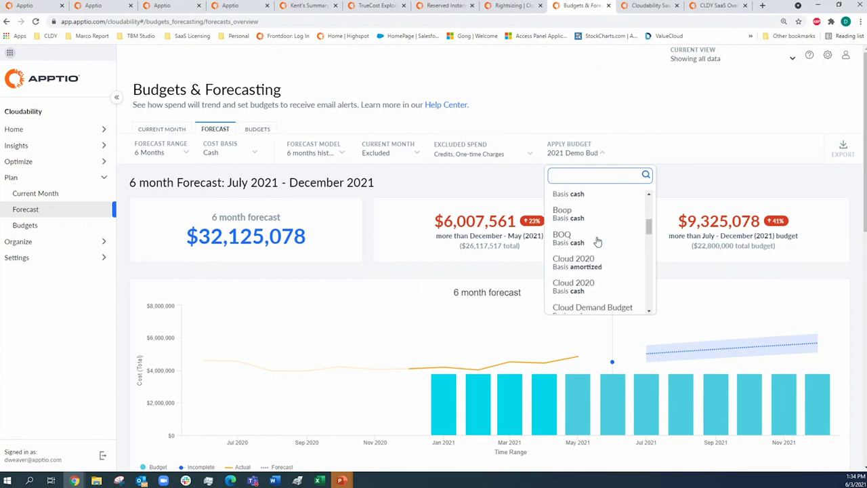
{"action": "scroll", "coordinate": [597, 253], "scroll_direction": "down", "scroll_amount": 1}
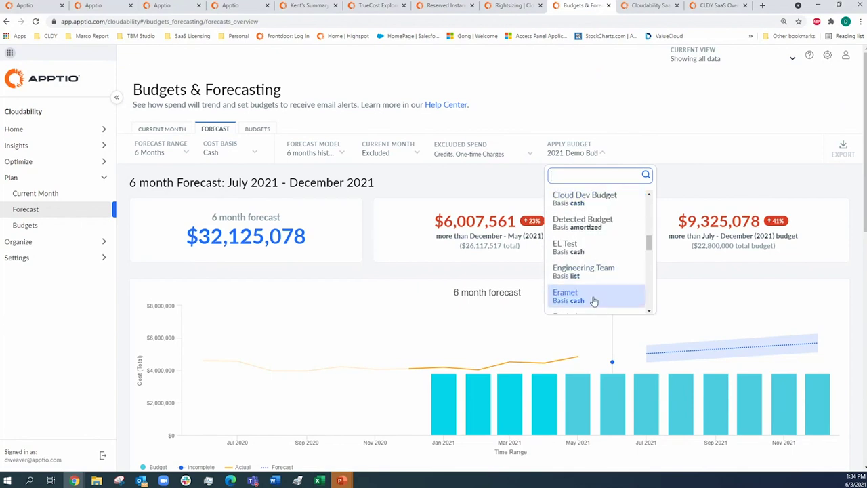
{"action": "left_click", "coordinate": [739, 114]}
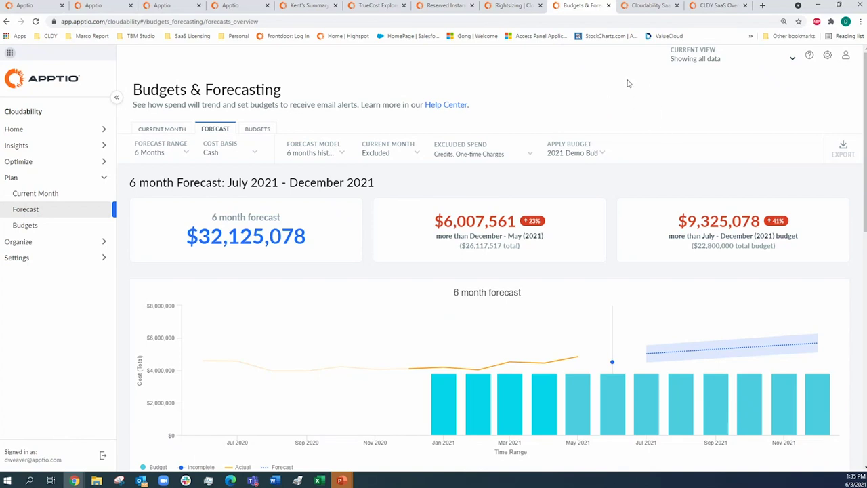
Switch to the Cloudability SaaS dashboard and mark the annual cost, monthly cost and Estimated Annual Savings figures in red.
{"action": "left_click", "coordinate": [645, 7]}
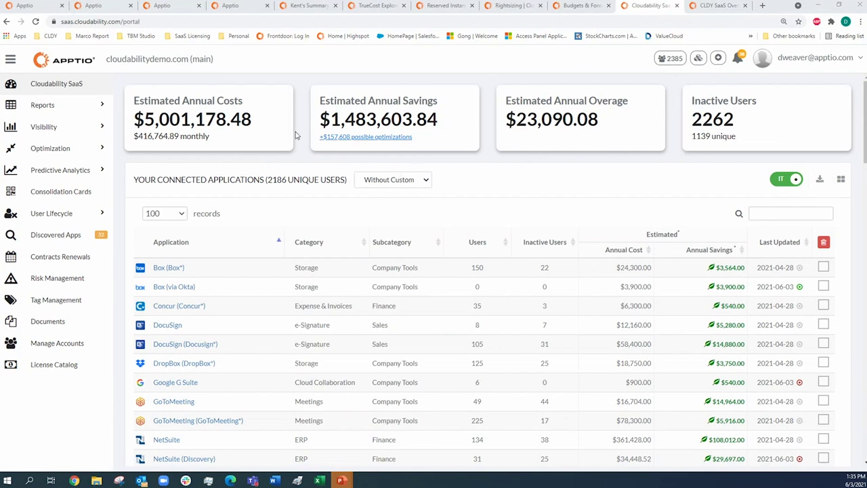
{"action": "left_click_drag", "start_coordinate": [290, 62], "coordinate": [252, 98]}
{"action": "left_click_drag", "start_coordinate": [246, 147], "coordinate": [217, 140]}
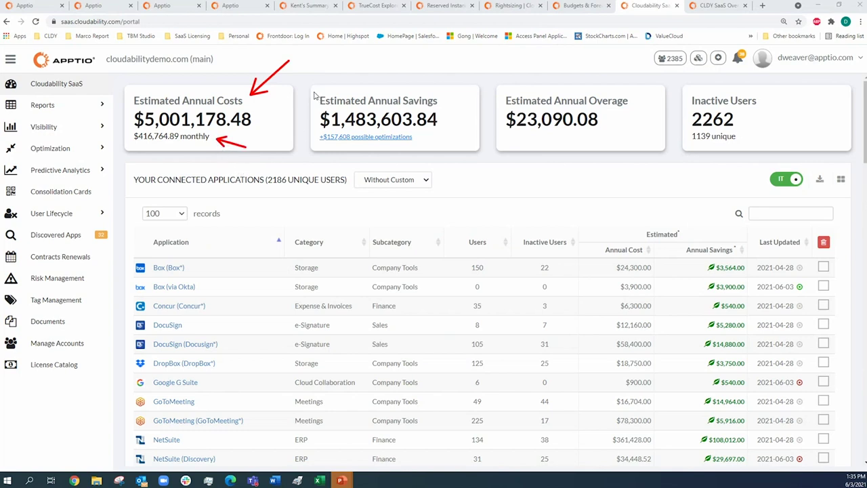
{"action": "mouse_move", "coordinate": [313, 95]}
{"action": "left_mouse_down"}
{"action": "mouse_move", "coordinate": [404, 142]}
{"action": "mouse_move", "coordinate": [444, 148]}
{"action": "left_mouse_up"}
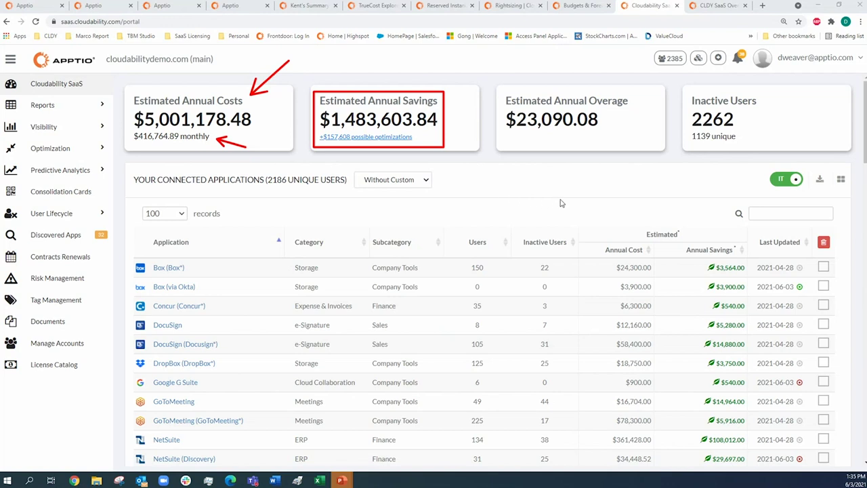
Point a red arrow at the Inactive Users column, clear the marks, and box the Estimated Annual Overage and Inactive Users cards.
{"action": "left_click_drag", "start_coordinate": [561, 198], "coordinate": [546, 241]}
{"action": "key", "text": "Escape"}
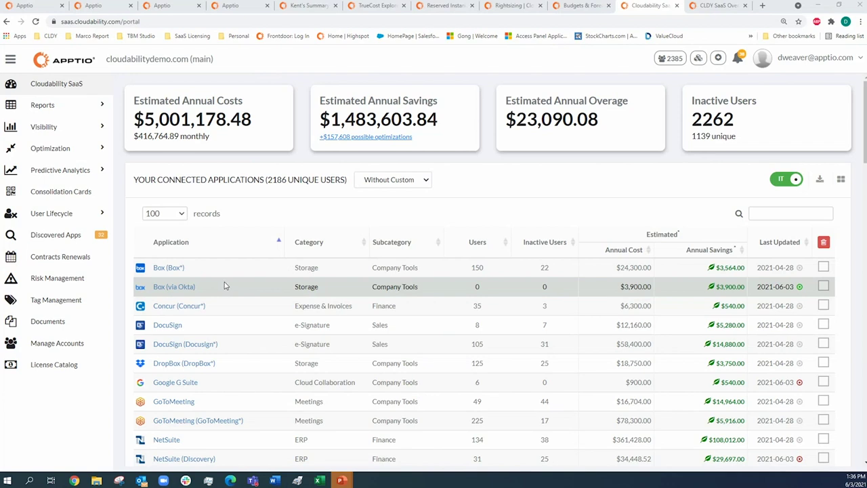
{"action": "left_click_drag", "start_coordinate": [489, 79], "coordinate": [673, 161]}
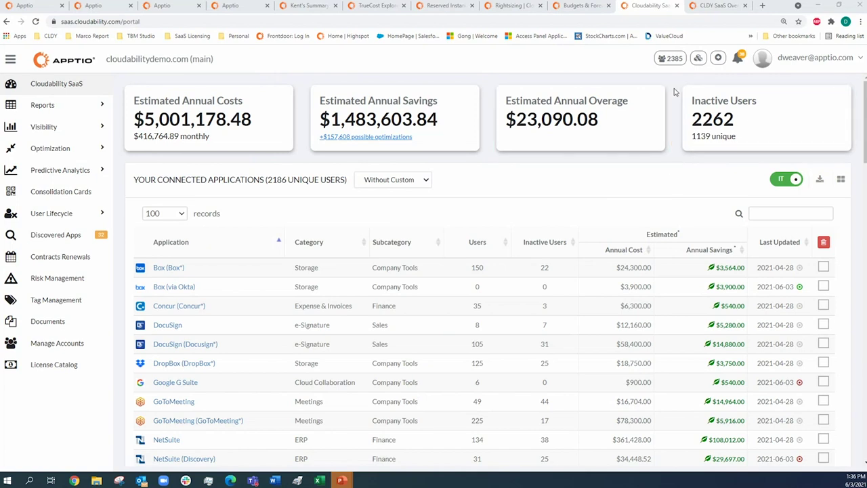
{"action": "left_click_drag", "start_coordinate": [673, 86], "coordinate": [775, 153]}
Expand the list of available SaaS reports and look through the connected applications table.
{"action": "left_click", "coordinate": [41, 108]}
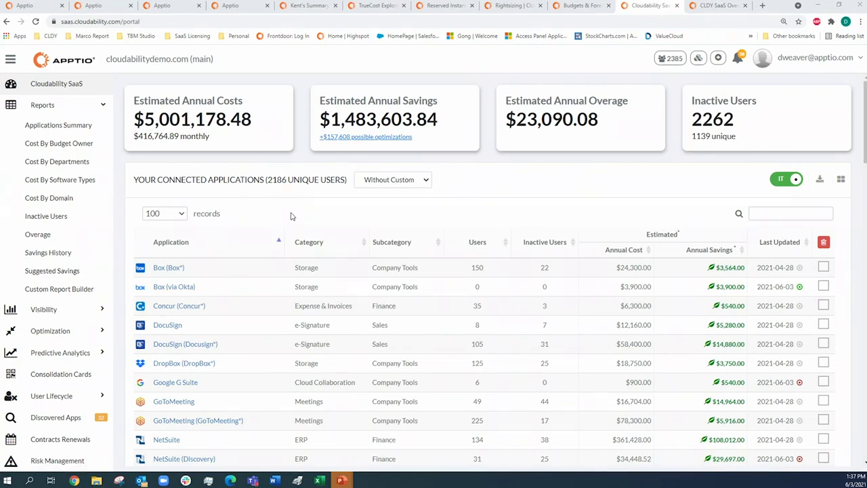
{"action": "scroll", "coordinate": [224, 250], "scroll_direction": "down", "scroll_amount": 1}
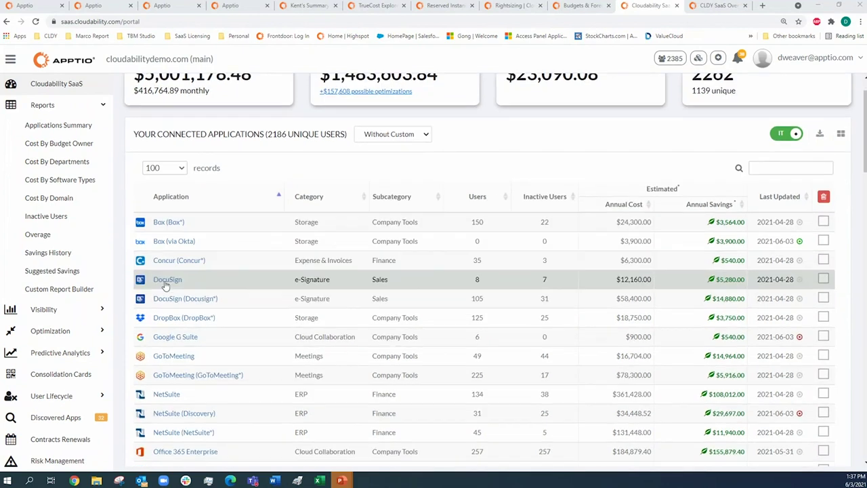
{"action": "scroll", "coordinate": [122, 322], "scroll_direction": "down", "scroll_amount": 2}
{"action": "scroll", "coordinate": [112, 326], "scroll_direction": "up", "scroll_amount": 3}
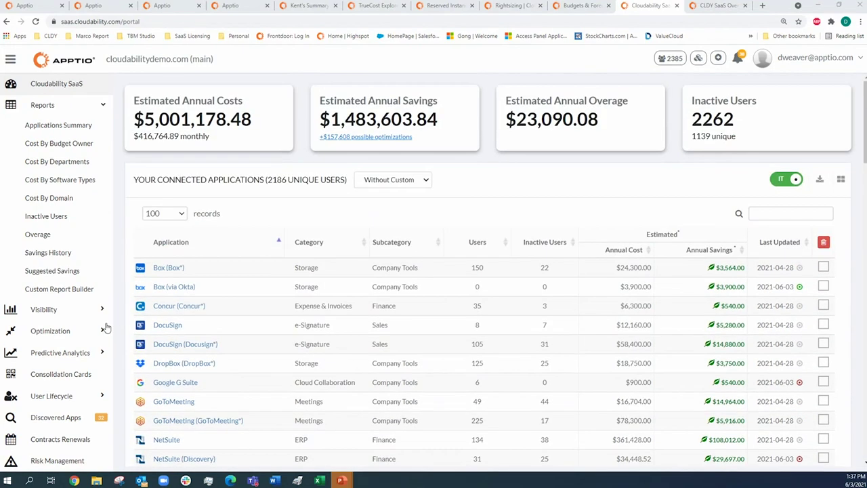
Open the Meetings consolidation card under Company Tools and point a red arrow at its category.
{"action": "left_click", "coordinate": [63, 379]}
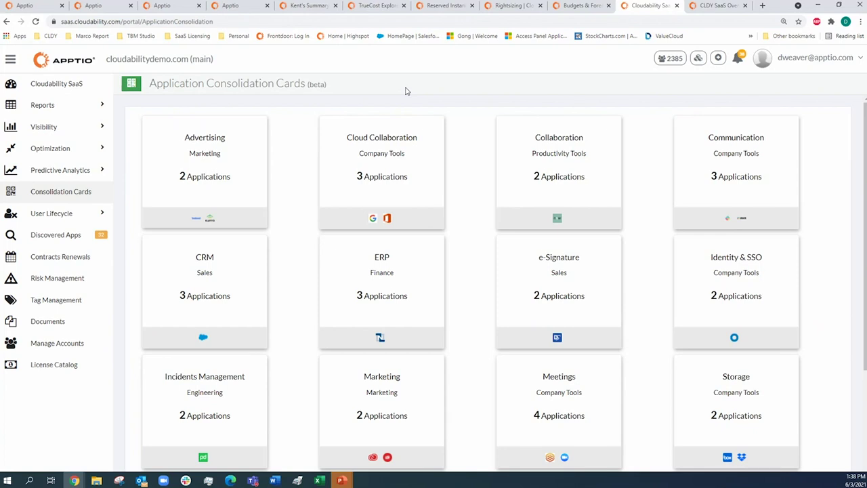
{"action": "left_click", "coordinate": [542, 384]}
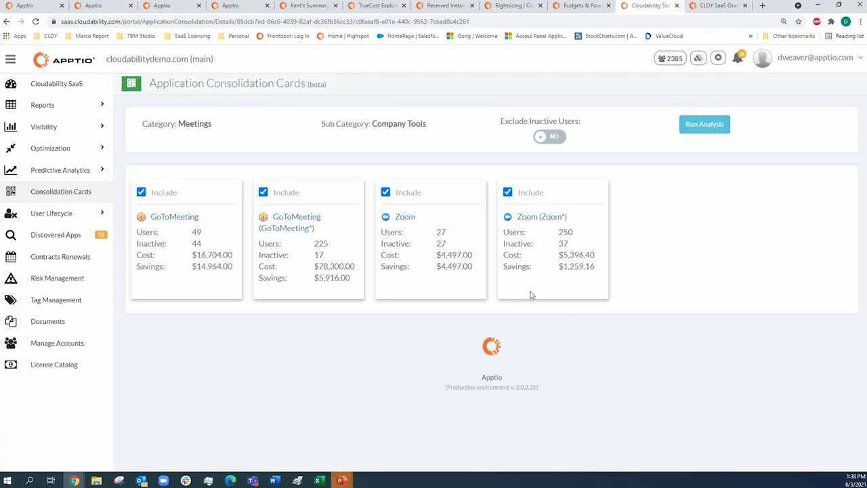
{"action": "left_click_drag", "start_coordinate": [218, 99], "coordinate": [200, 116]}
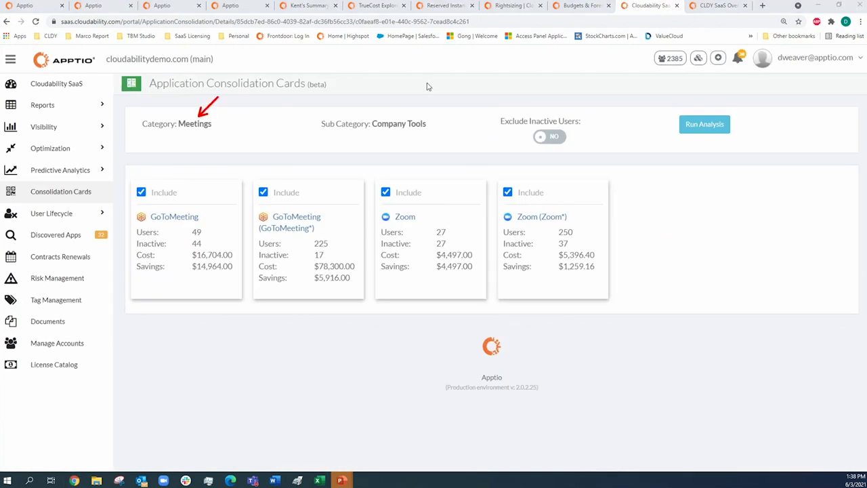
Point a red arrow at the Company Tools sub category, box the GoToMeeting and Zoom cards, and clear the marks.
{"action": "left_click_drag", "start_coordinate": [439, 86], "coordinate": [410, 122]}
{"action": "mouse_move", "coordinate": [125, 201]}
{"action": "left_mouse_down"}
{"action": "mouse_move", "coordinate": [146, 214]}
{"action": "mouse_move", "coordinate": [325, 241]}
{"action": "left_mouse_up"}
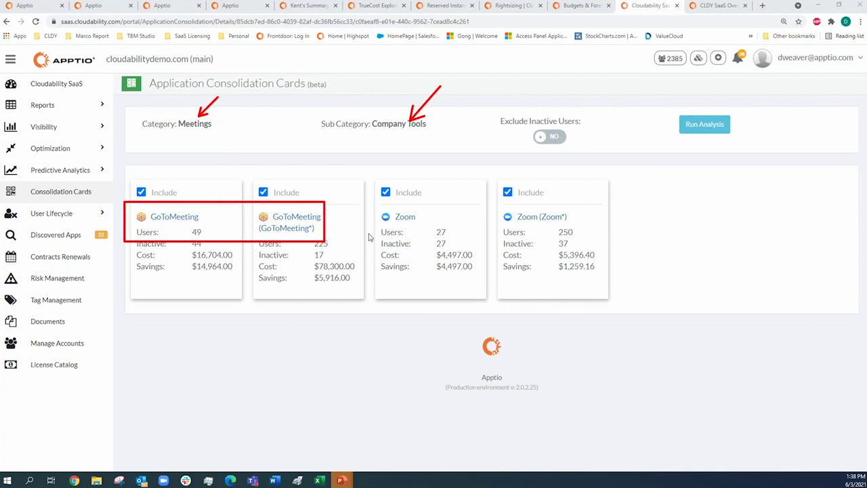
{"action": "mouse_move", "coordinate": [369, 198]}
{"action": "left_mouse_down"}
{"action": "mouse_move", "coordinate": [550, 238]}
{"action": "mouse_move", "coordinate": [601, 237]}
{"action": "left_mouse_up"}
{"action": "key", "text": "Escape"}
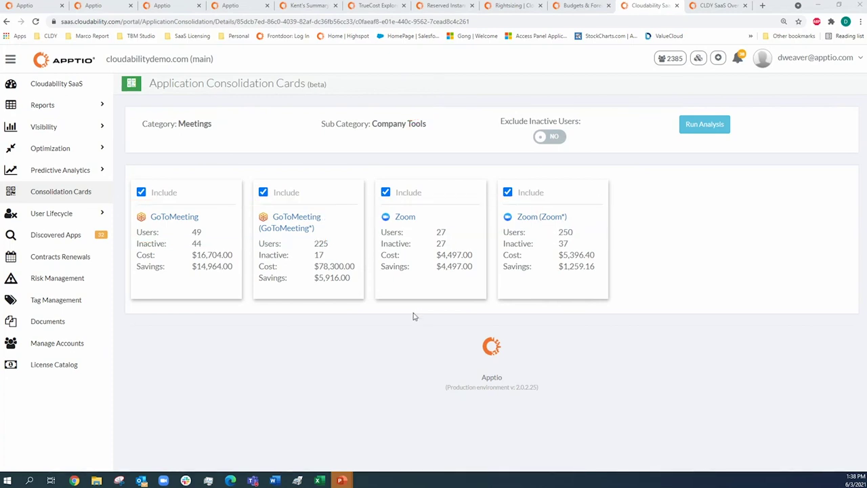
Run the consolidation analysis for the Meetings applications and mark the Consolidation Result with a red box and arrow.
{"action": "left_click", "coordinate": [718, 124]}
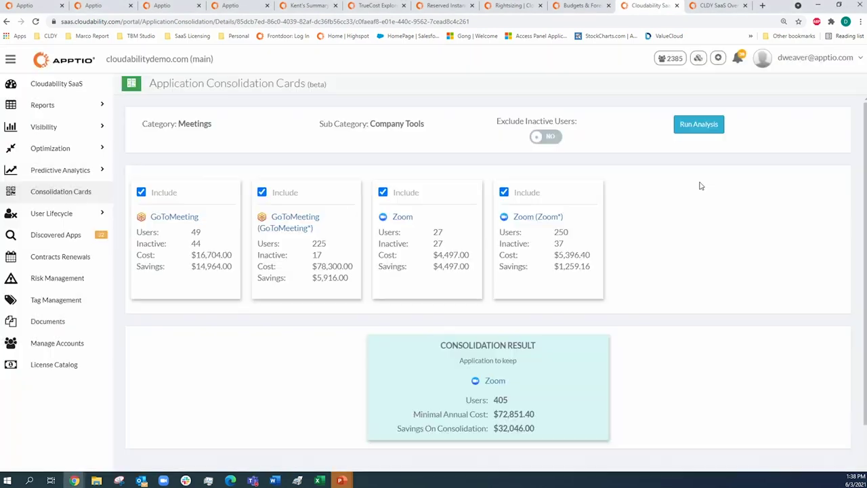
{"action": "left_click_drag", "start_coordinate": [356, 325], "coordinate": [619, 452]}
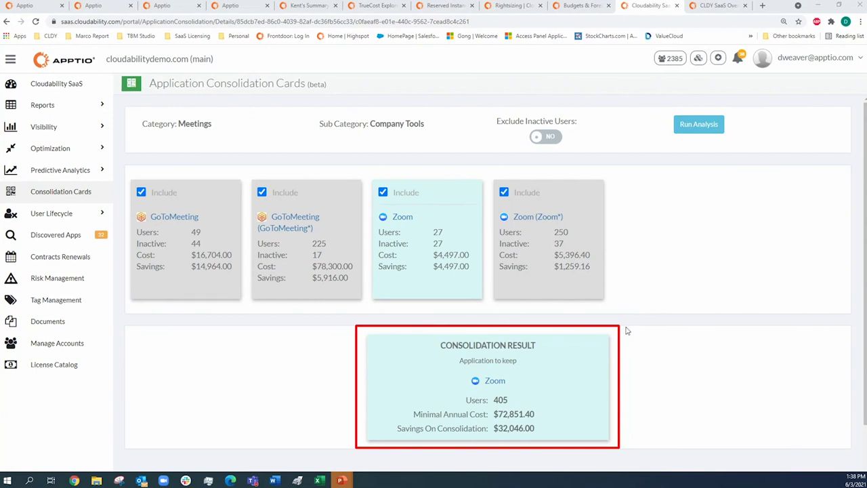
{"action": "left_click_drag", "start_coordinate": [600, 327], "coordinate": [545, 347]}
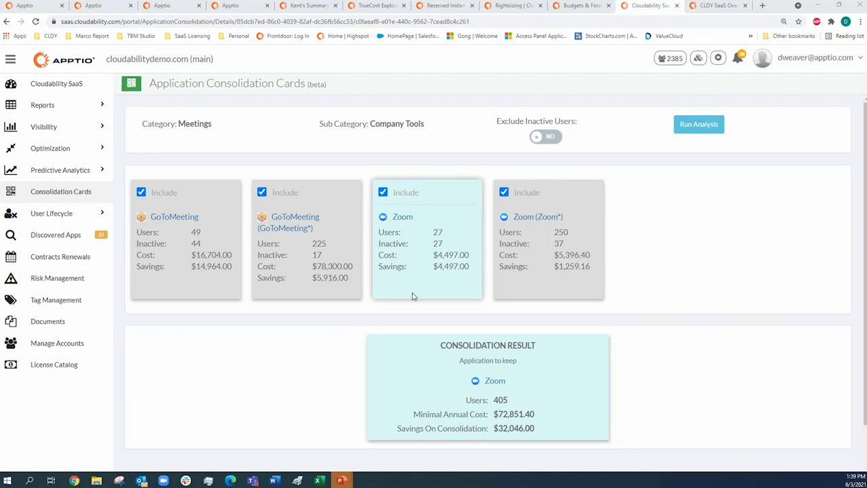
In Cost By User, look up a sample user by login and display the details of their applications and license costs.
{"action": "left_click", "coordinate": [72, 215]}
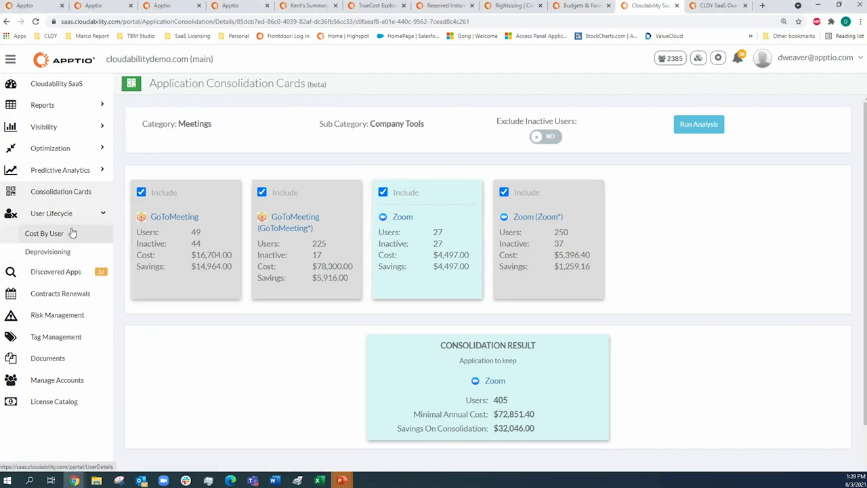
{"action": "left_click", "coordinate": [68, 233]}
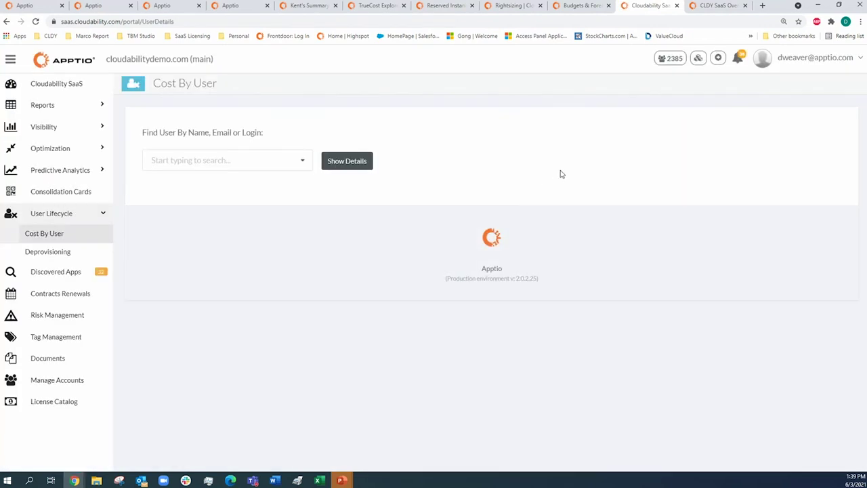
{"action": "left_click", "coordinate": [200, 163]}
{"action": "type", "text": "user_"}
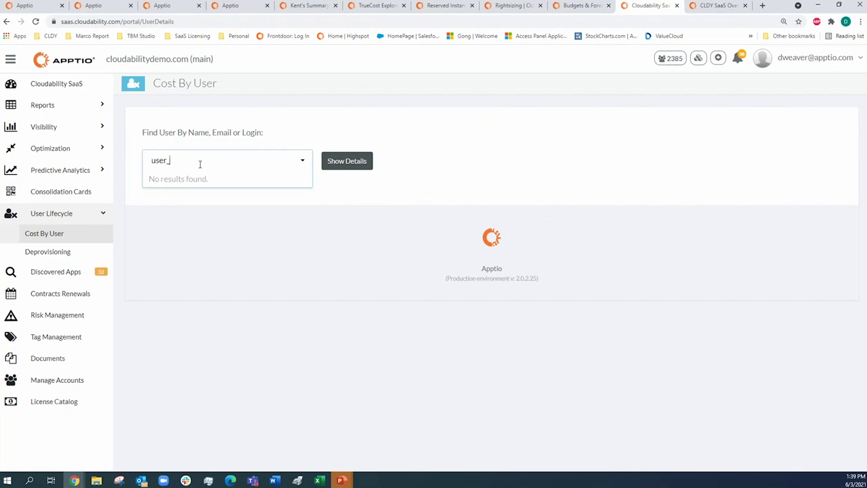
{"action": "type", "text": "10"}
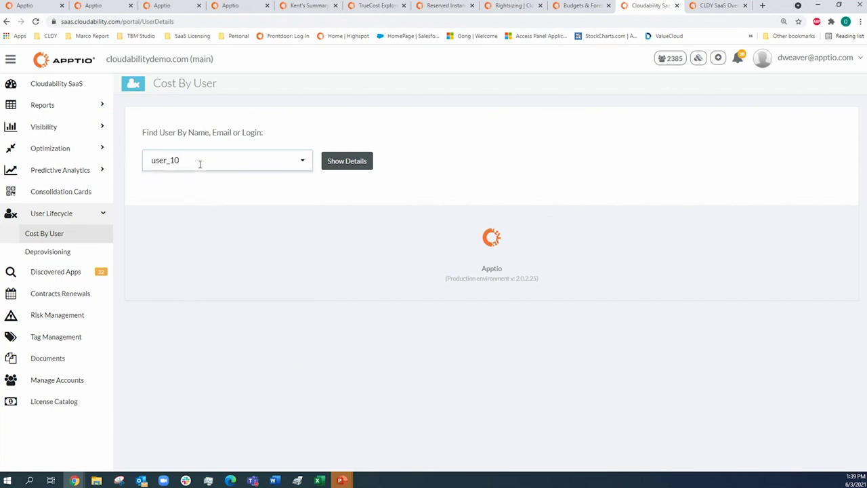
{"action": "left_click", "coordinate": [201, 196]}
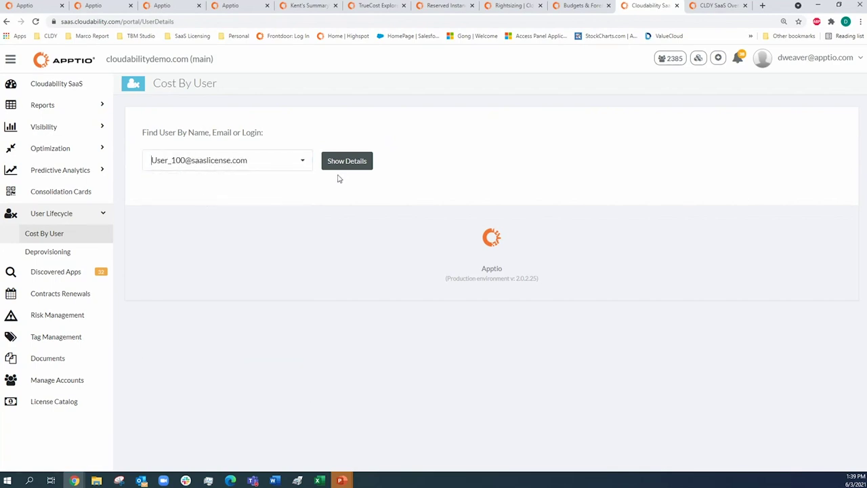
{"action": "left_click", "coordinate": [349, 164]}
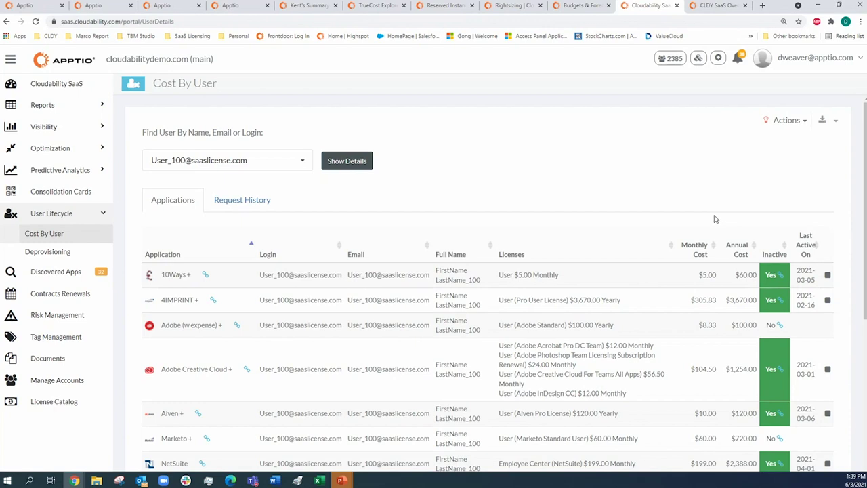
{"action": "scroll", "coordinate": [716, 217], "scroll_direction": "down", "scroll_amount": 1}
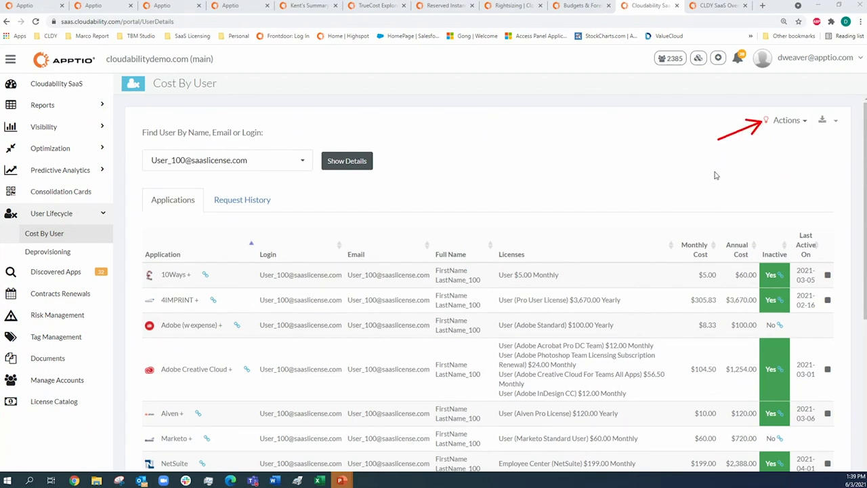
Open the unused applications request for this user, look through the included applications, and close it without sending.
{"action": "left_click", "coordinate": [768, 122]}
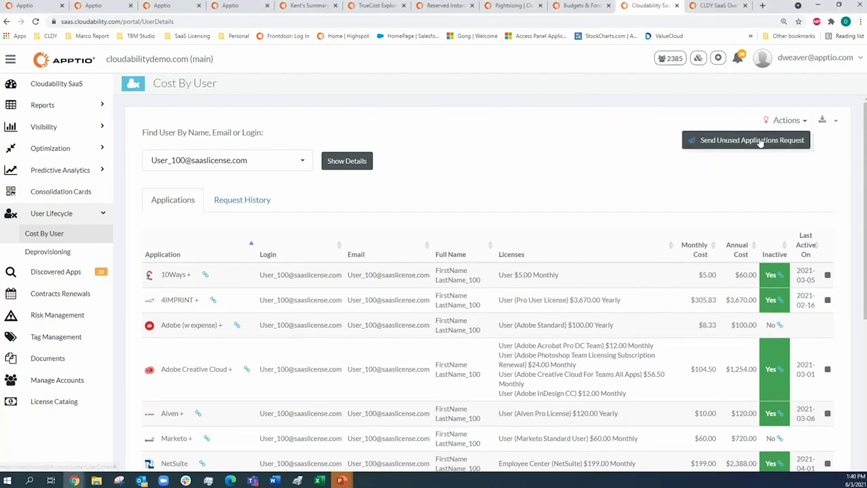
{"action": "left_click", "coordinate": [760, 141]}
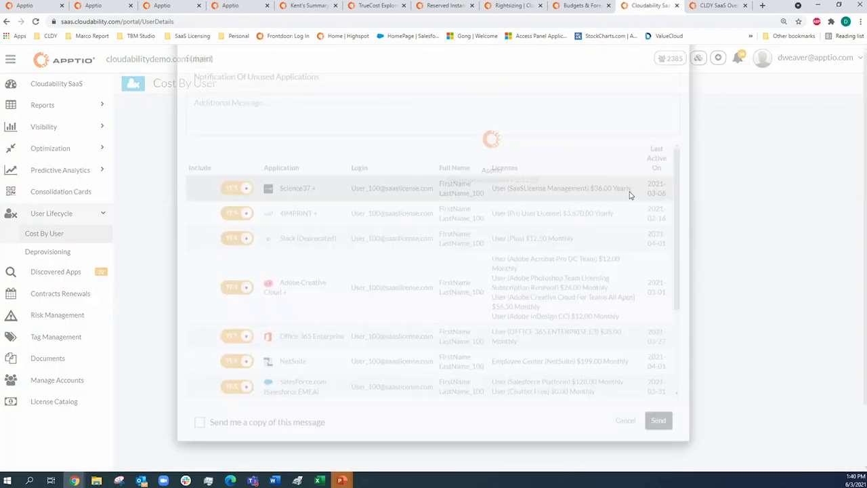
{"action": "scroll", "coordinate": [485, 256], "scroll_direction": "down", "scroll_amount": 3}
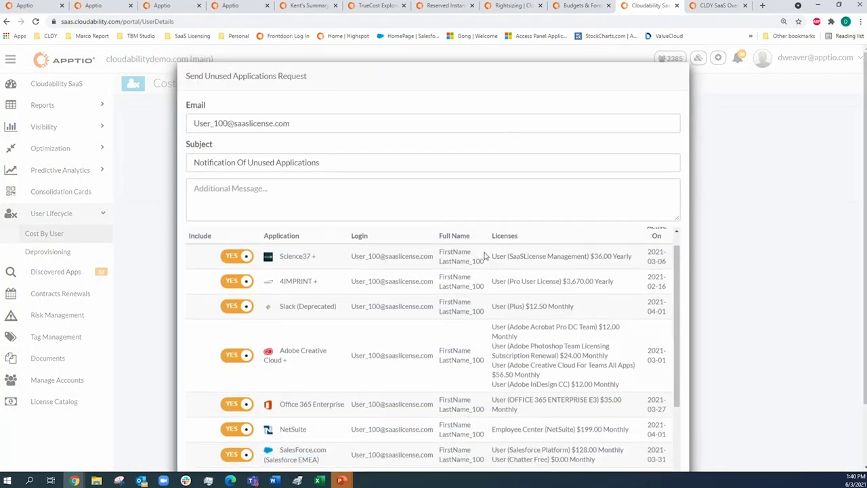
{"action": "scroll", "coordinate": [471, 272], "scroll_direction": "up", "scroll_amount": 1}
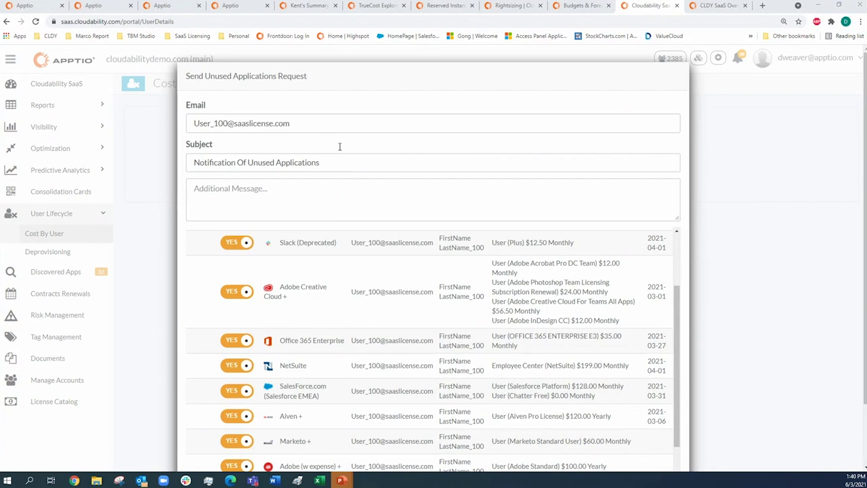
{"action": "scroll", "coordinate": [735, 190], "scroll_direction": "down", "scroll_amount": 1}
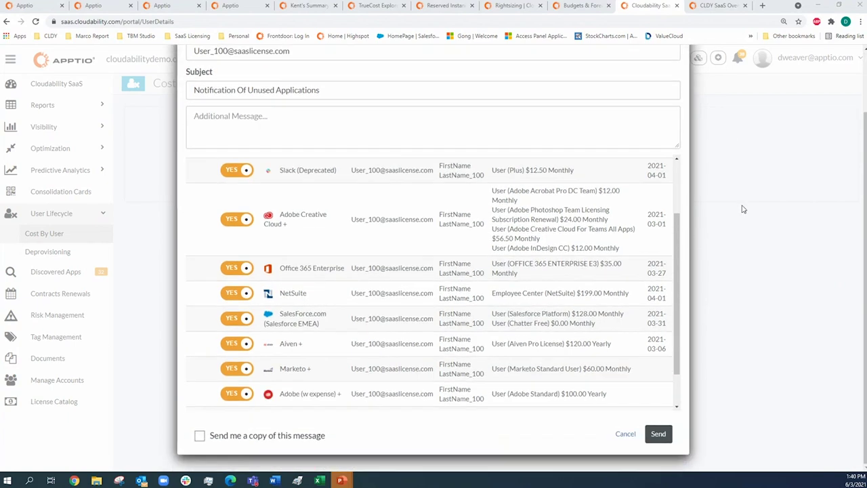
{"action": "left_click", "coordinate": [626, 435]}
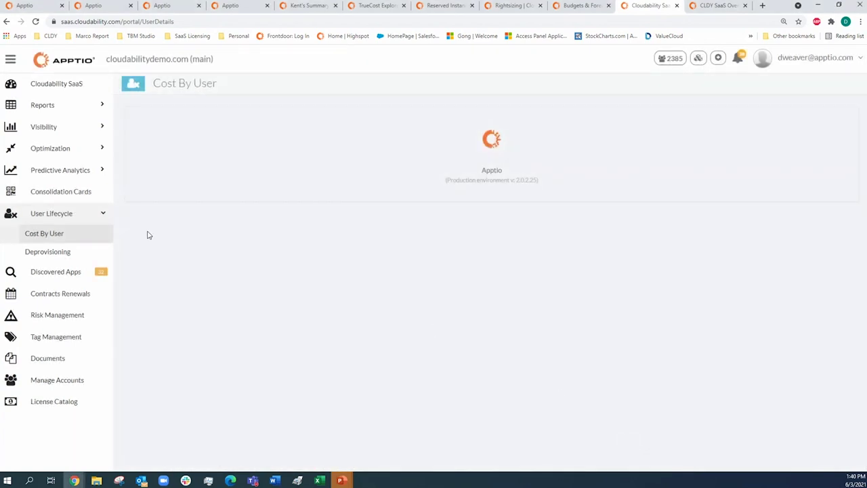
In Deprovisioning, expand NetSuite and select both of its listed users.
{"action": "left_click", "coordinate": [67, 253]}
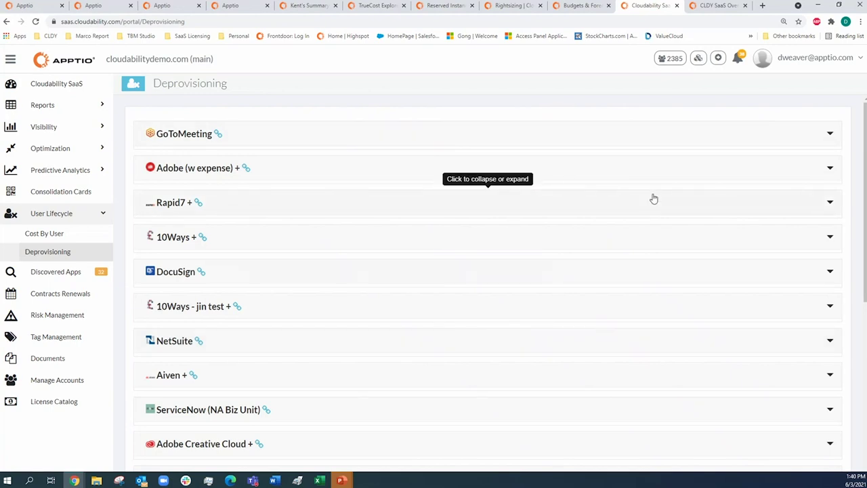
{"action": "left_click", "coordinate": [737, 341]}
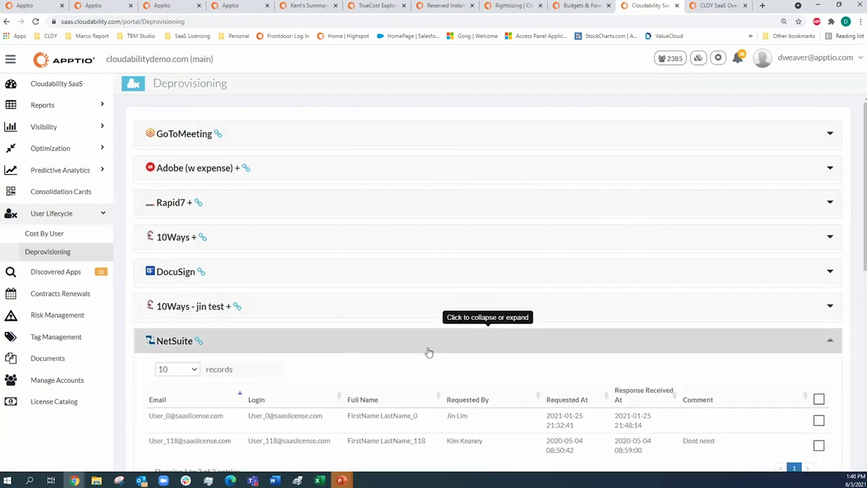
{"action": "scroll", "coordinate": [310, 364], "scroll_direction": "down", "scroll_amount": 2}
{"action": "scroll", "coordinate": [477, 342], "scroll_direction": "down", "scroll_amount": 1}
{"action": "left_click", "coordinate": [819, 283]}
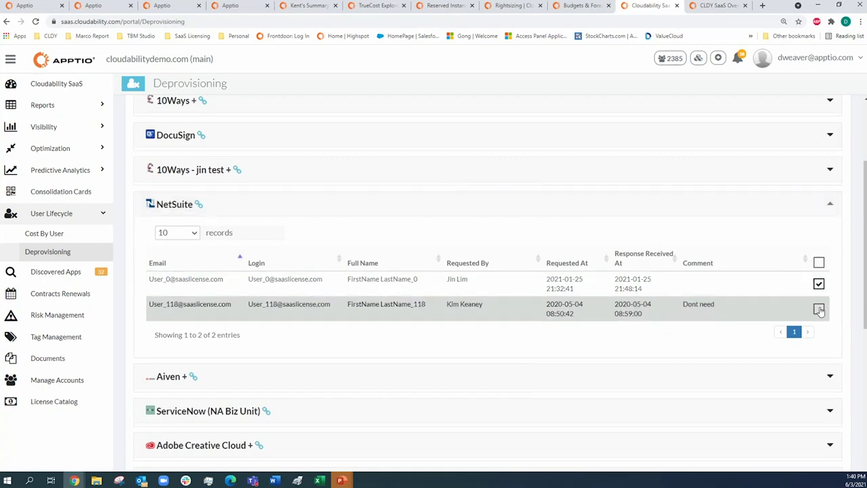
{"action": "left_click", "coordinate": [818, 309]}
Open the deprovisioning request for the selected users, examine its email settings, and cancel it unsent.
{"action": "scroll", "coordinate": [503, 395], "scroll_direction": "down", "scroll_amount": 8}
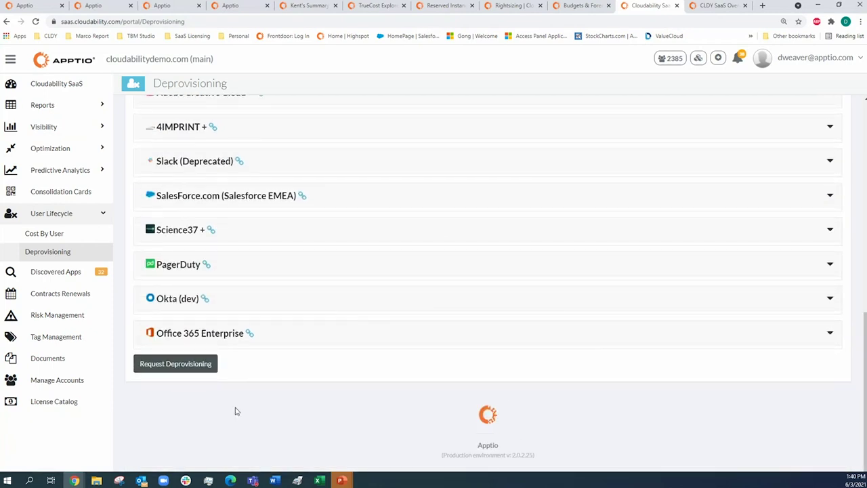
{"action": "left_click", "coordinate": [176, 364]}
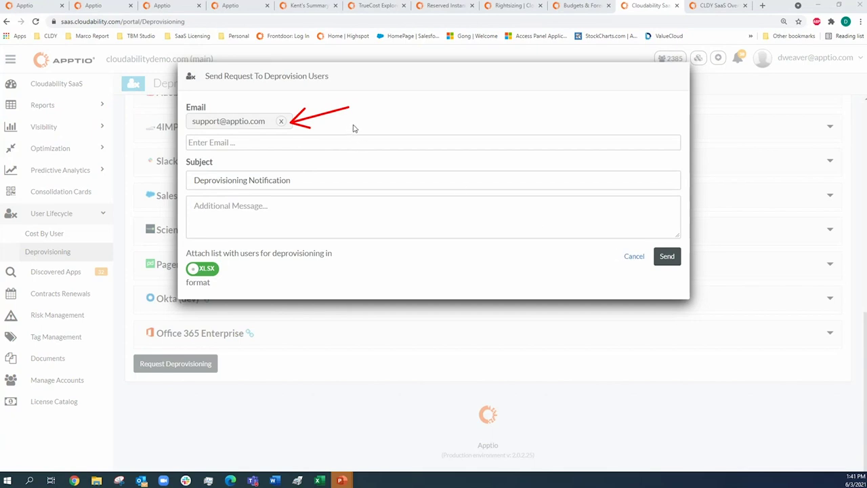
{"action": "left_click", "coordinate": [634, 258]}
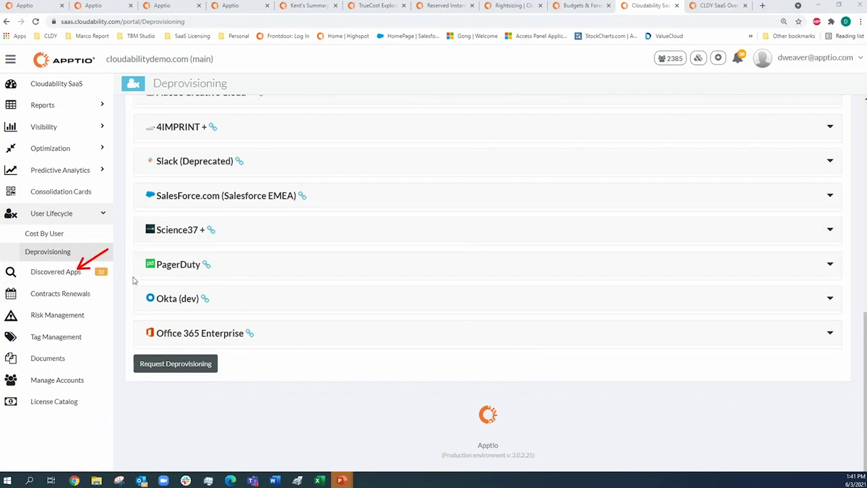
Open the discovered applications, point a red arrow at the NetSuite expense titles, and show the Uploaded expenses list instead.
{"action": "left_click", "coordinate": [69, 277]}
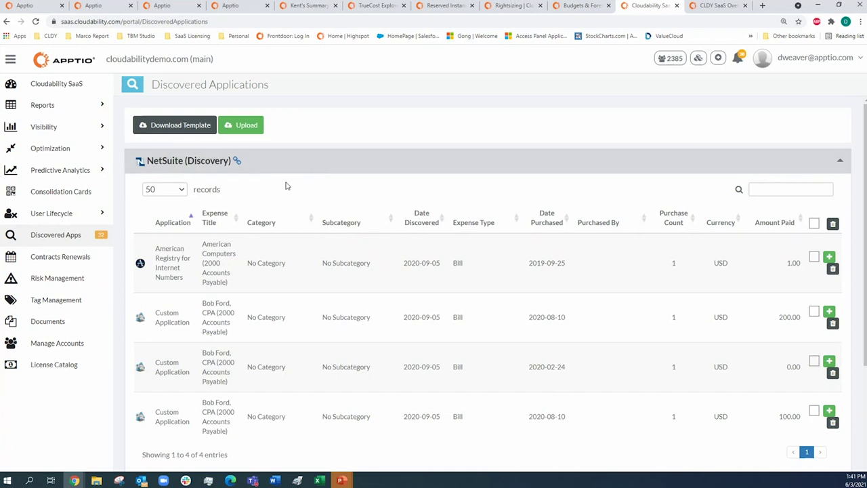
{"action": "left_click_drag", "start_coordinate": [286, 186], "coordinate": [212, 242]}
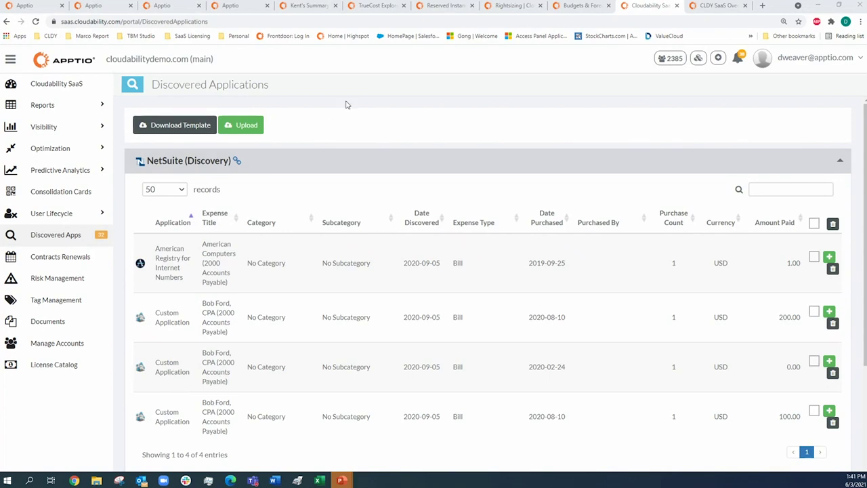
{"action": "left_click", "coordinate": [409, 176]}
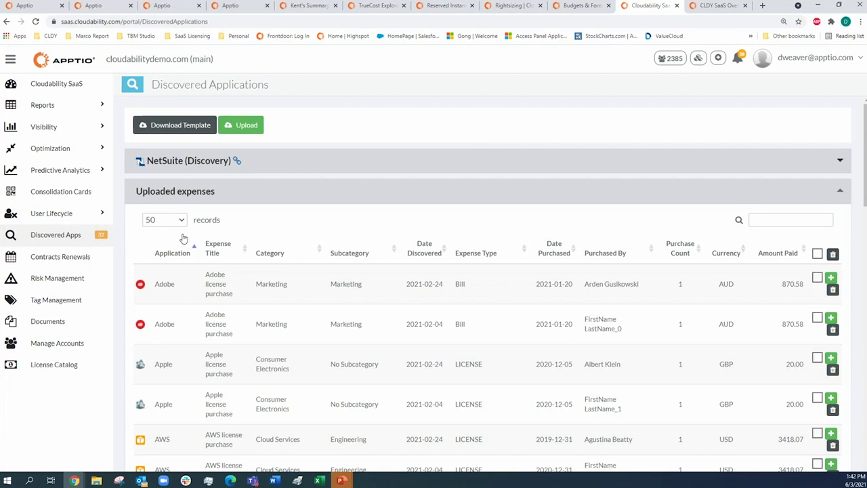
Open the contract renewals and, in red, box DocuSign's end date and point arrows at its renewal icon and name.
{"action": "left_click", "coordinate": [66, 260]}
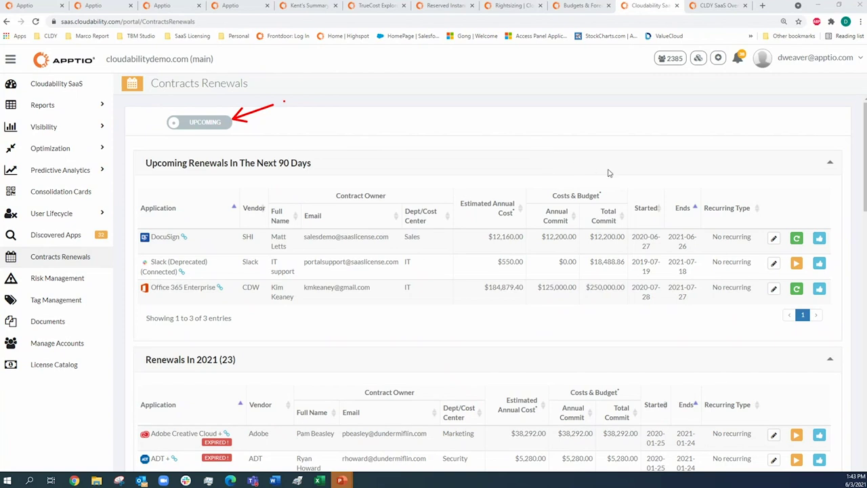
{"action": "left_click", "coordinate": [668, 224]}
{"action": "left_click_drag", "start_coordinate": [680, 239], "coordinate": [706, 262]}
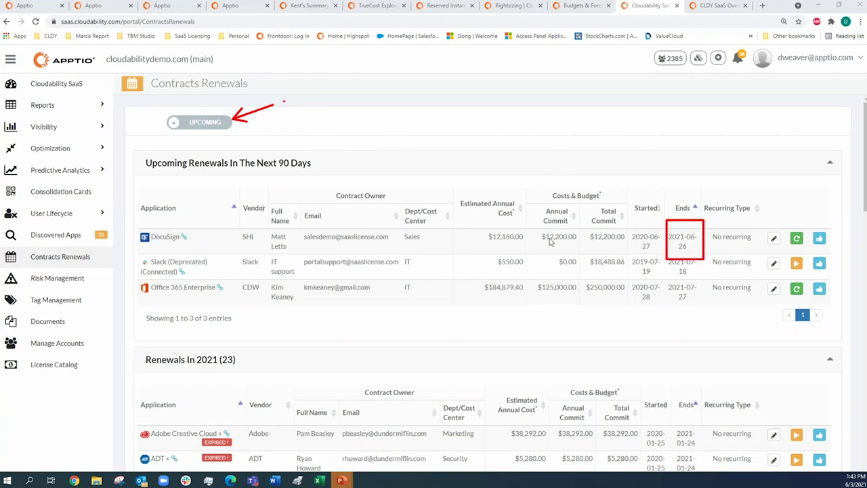
{"action": "key", "text": "Escape"}
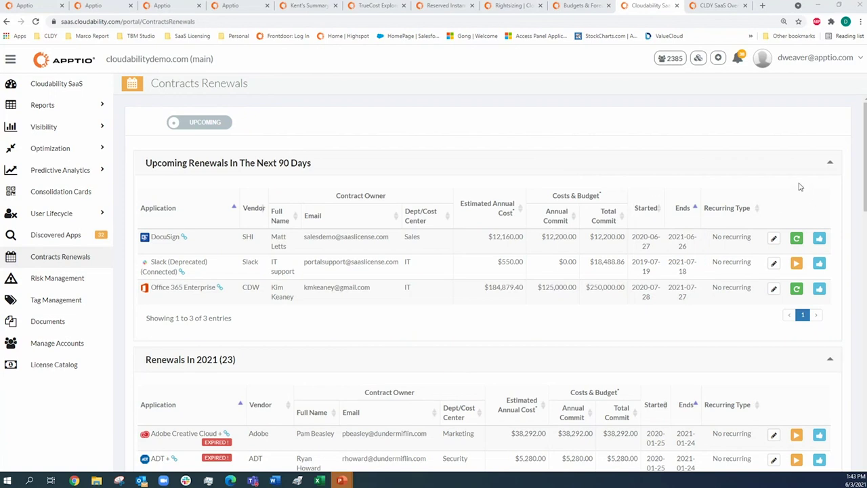
{"action": "left_click_drag", "start_coordinate": [789, 176], "coordinate": [797, 241]}
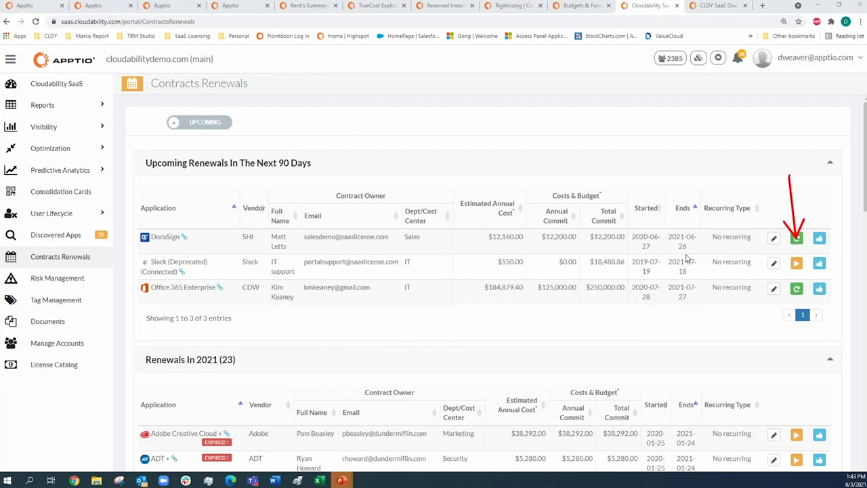
{"action": "left_click_drag", "start_coordinate": [211, 208], "coordinate": [176, 232]}
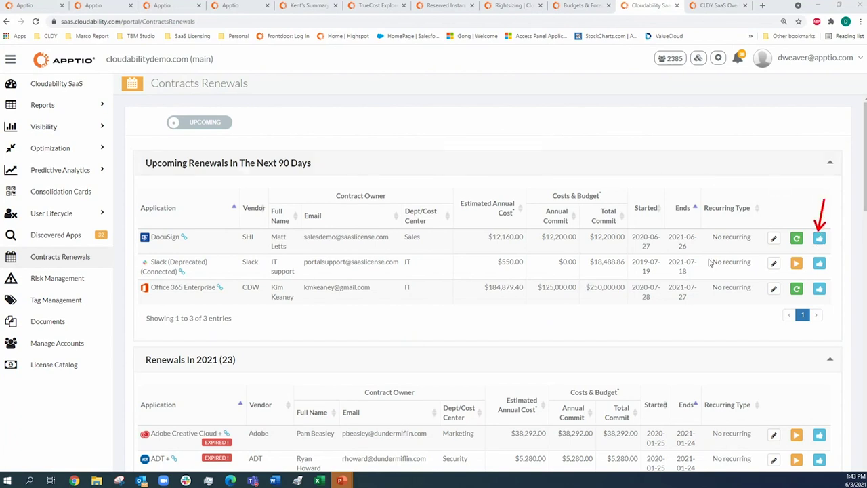
Switch the renewals from upcoming to all, point red arrows at the Q1 2020 cost and potential savings, and clear them.
{"action": "left_click", "coordinate": [197, 123]}
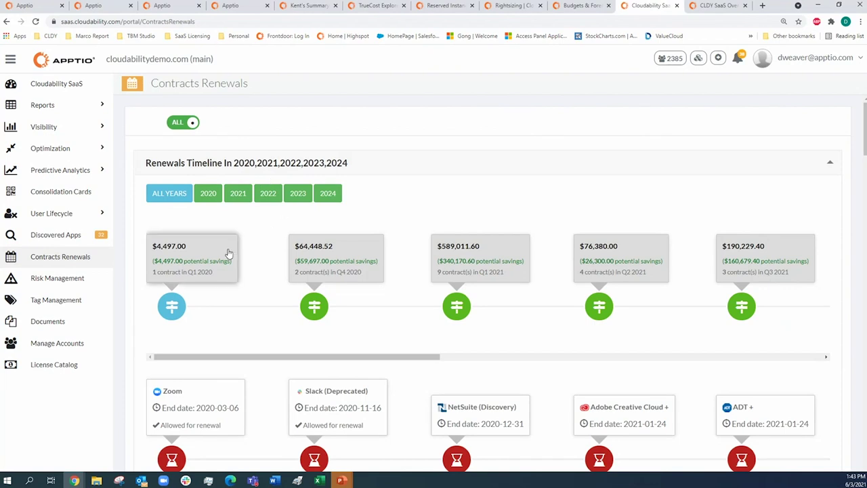
{"action": "key", "text": "ctrl+2"}
{"action": "left_click_drag", "start_coordinate": [201, 228], "coordinate": [183, 249]}
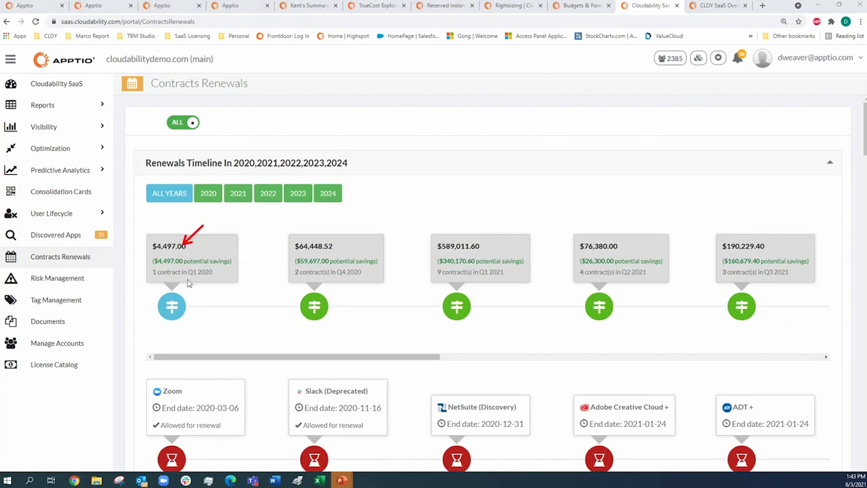
{"action": "left_click_drag", "start_coordinate": [255, 238], "coordinate": [227, 258]}
{"action": "key", "text": "Escape"}
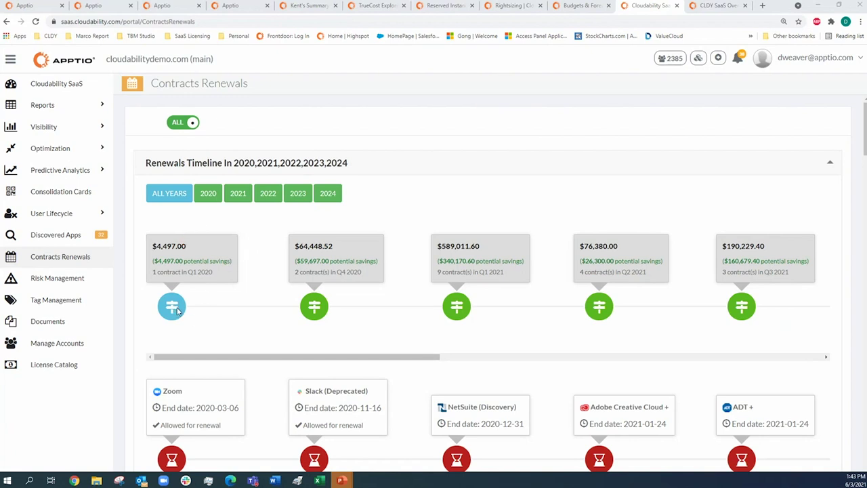
Open the Q1 2021 renewals details, box the estimated annual cost and savings columns' top entries in red, and close the details.
{"action": "left_click", "coordinate": [463, 263]}
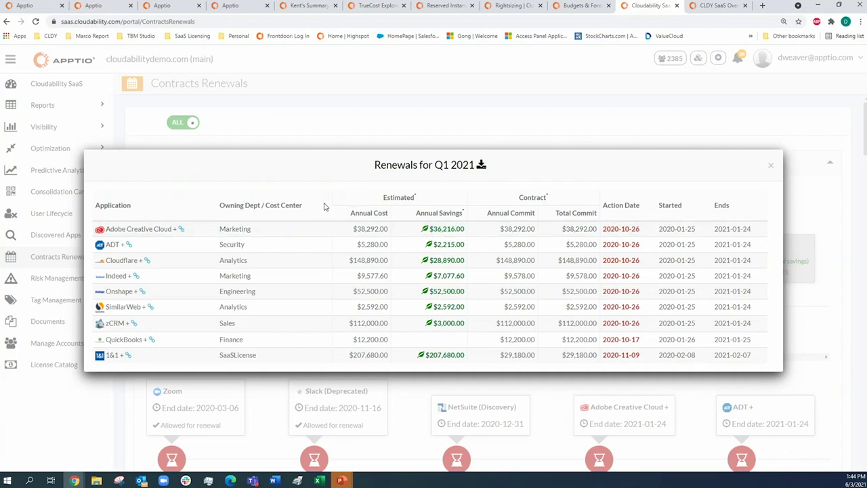
{"action": "left_click_drag", "start_coordinate": [324, 203], "coordinate": [471, 237]}
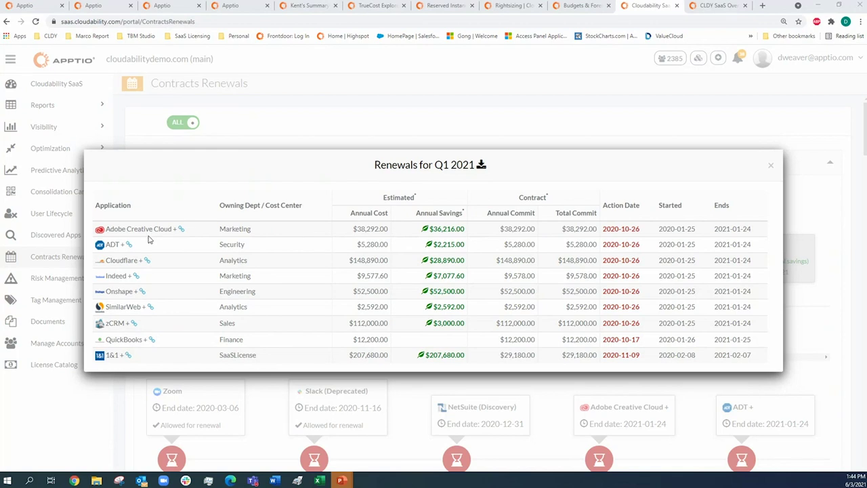
{"action": "left_click", "coordinate": [770, 167]}
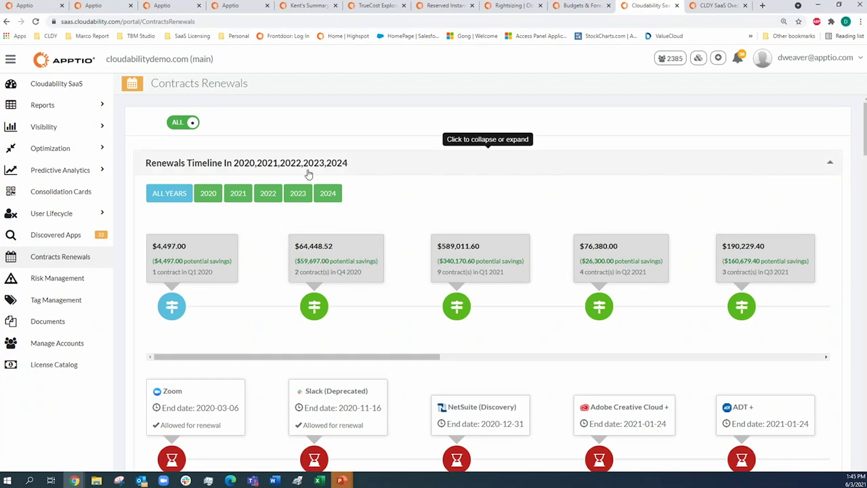
Open the What If predictive analysis and run it for hiring 10 employees in the Sales department.
{"action": "left_click", "coordinate": [73, 175]}
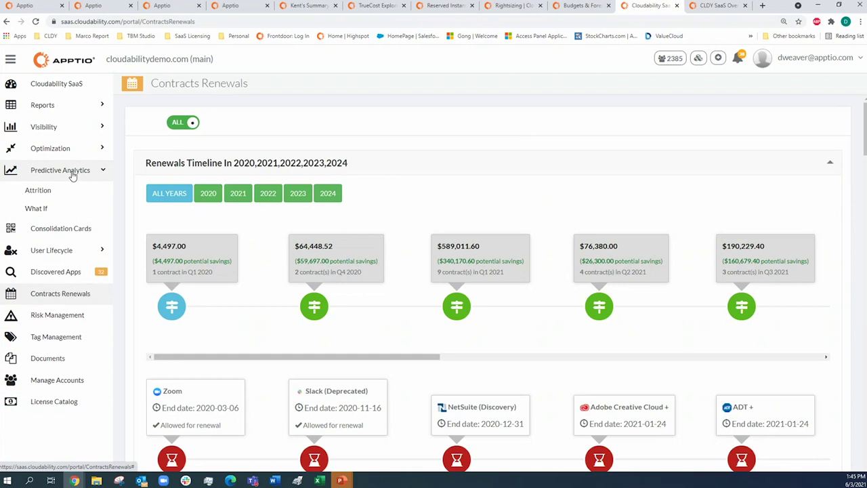
{"action": "left_click", "coordinate": [55, 208]}
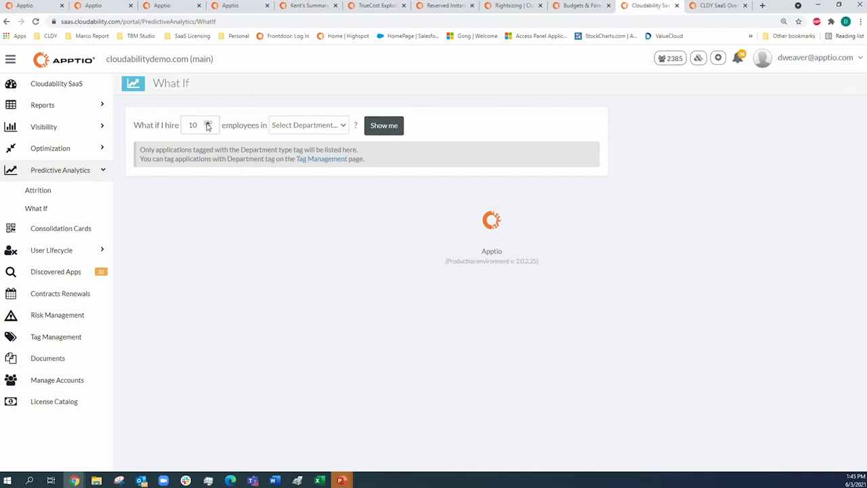
{"action": "left_click", "coordinate": [331, 126]}
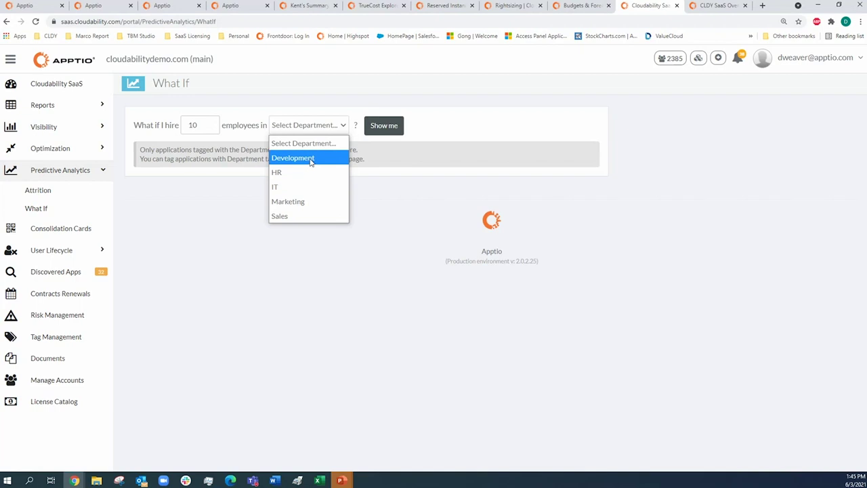
{"action": "left_click", "coordinate": [293, 211]}
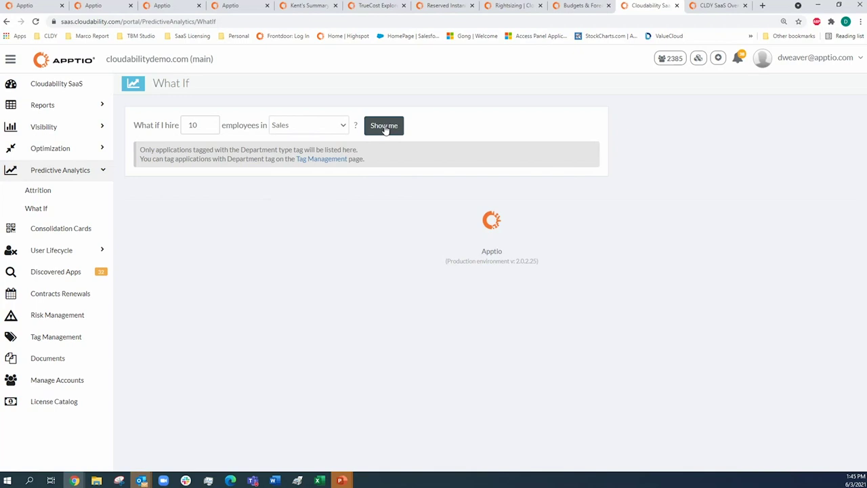
{"action": "left_click", "coordinate": [384, 127]}
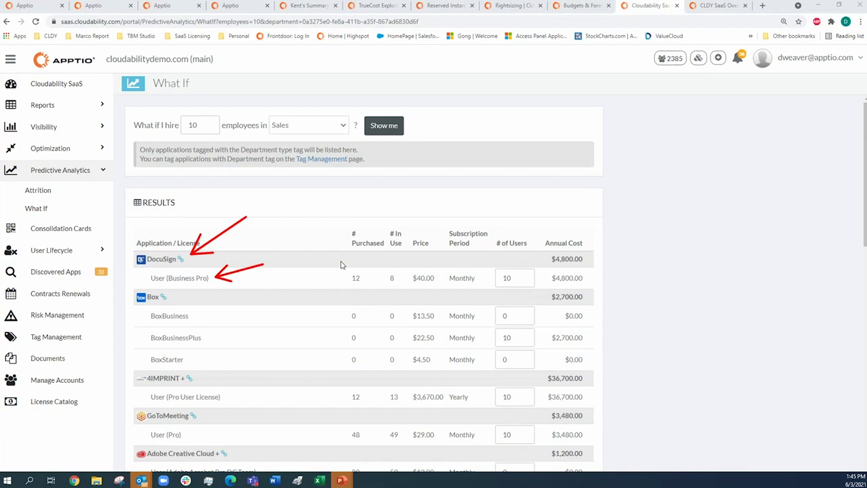
In red, box DocuSign's purchased and in-use license counts, point an arrow at the number-of-users heading, and clear the markings.
{"action": "left_click_drag", "start_coordinate": [342, 264], "coordinate": [401, 295]}
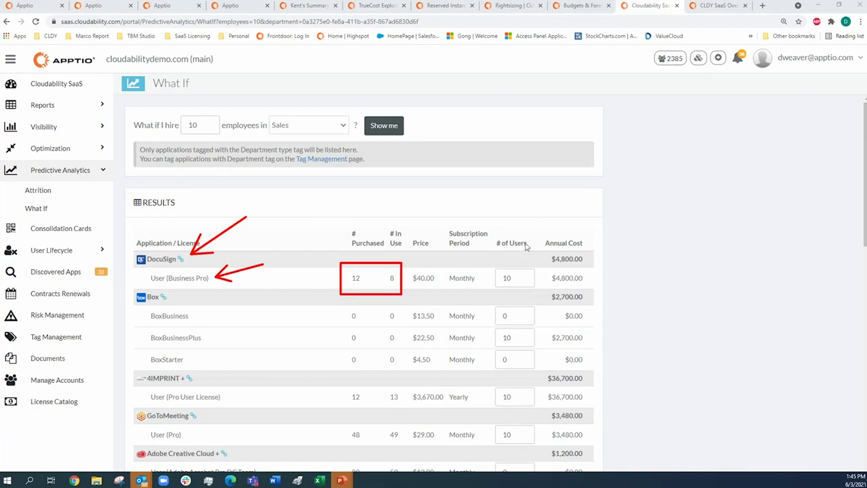
{"action": "left_click_drag", "start_coordinate": [529, 214], "coordinate": [516, 244]}
{"action": "key", "text": "Escape"}
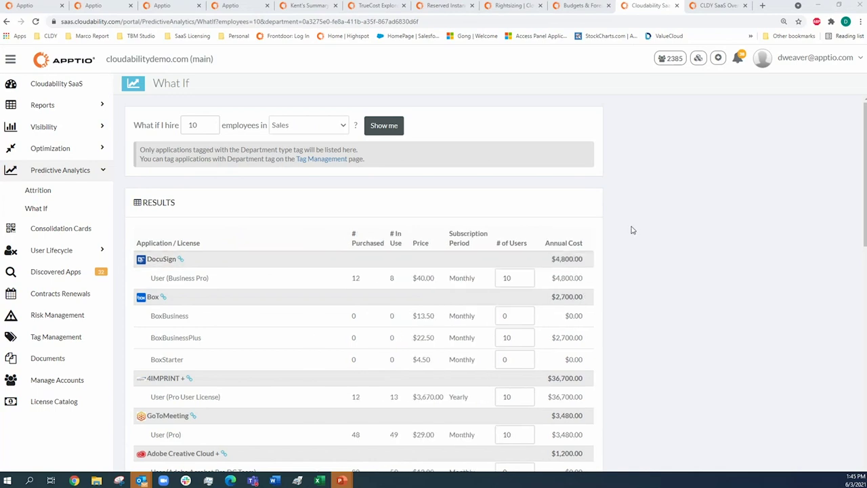
Set the number of users for DocuSign's Business Pro license to 6 and apply it to the cost estimate.
{"action": "left_click", "coordinate": [507, 278]}
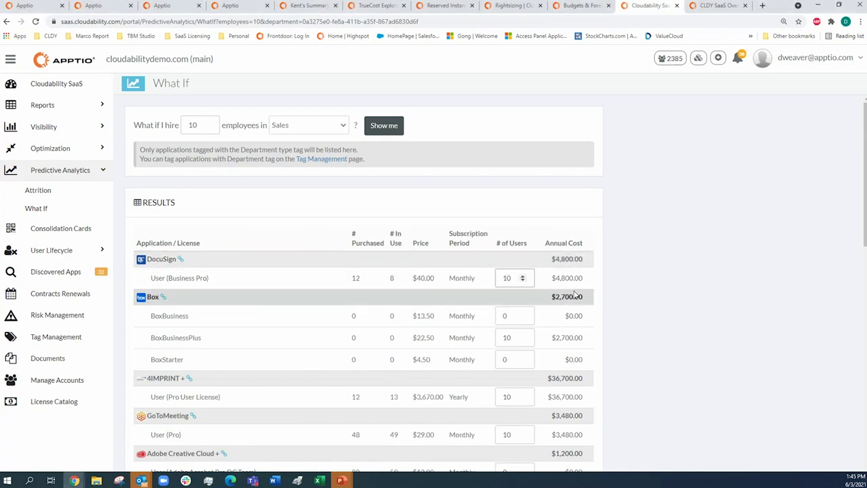
{"action": "key", "text": "BackSpace"}
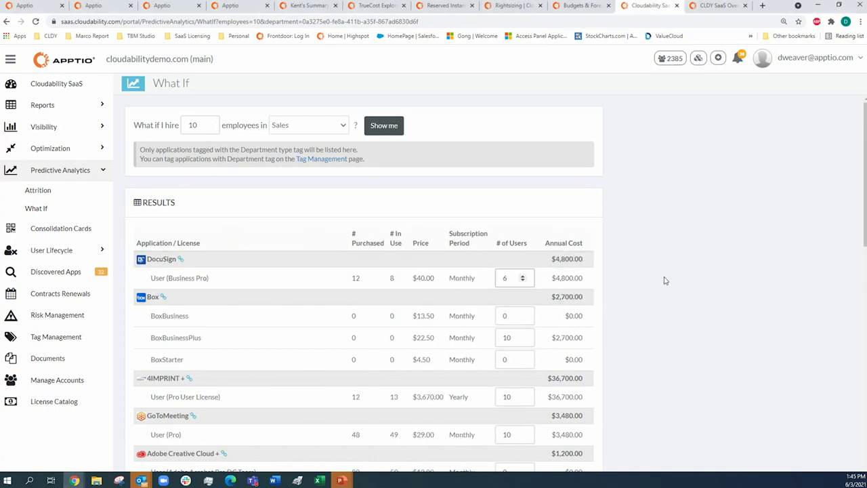
{"action": "left_click", "coordinate": [665, 280]}
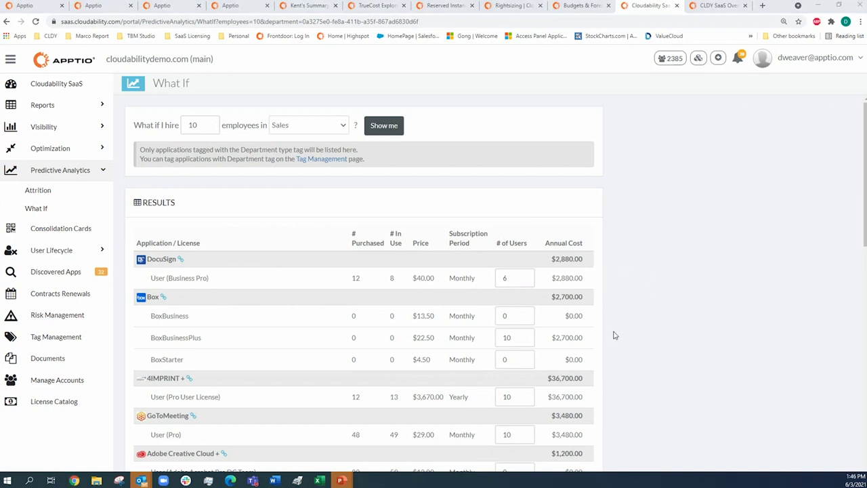
Point a red arrow at BoxStarter, clear it, and set the number of users to 5 for both BoxBusinessPlus and BoxStarter.
{"action": "scroll", "coordinate": [615, 334], "scroll_direction": "down", "scroll_amount": 2}
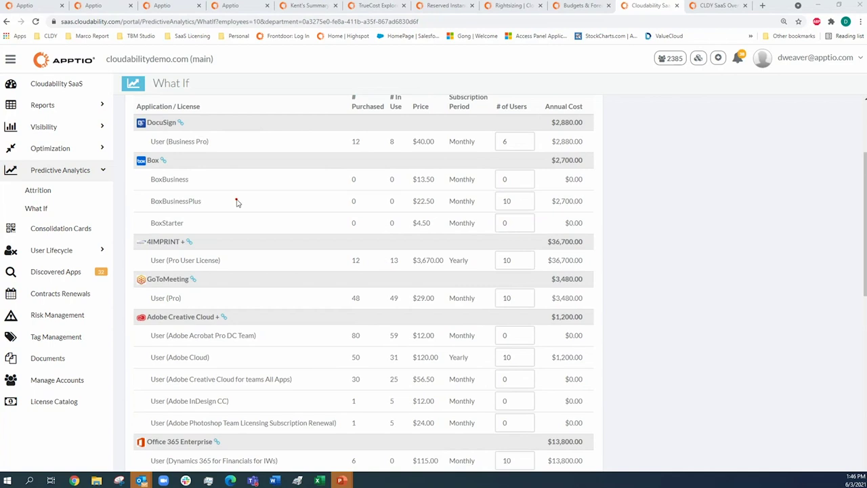
{"action": "mouse_move", "coordinate": [237, 201]}
{"action": "left_mouse_down"}
{"action": "mouse_move", "coordinate": [204, 201]}
{"action": "mouse_move", "coordinate": [191, 225]}
{"action": "left_mouse_up"}
{"action": "key", "text": "Escape"}
{"action": "double_click", "coordinate": [508, 201]}
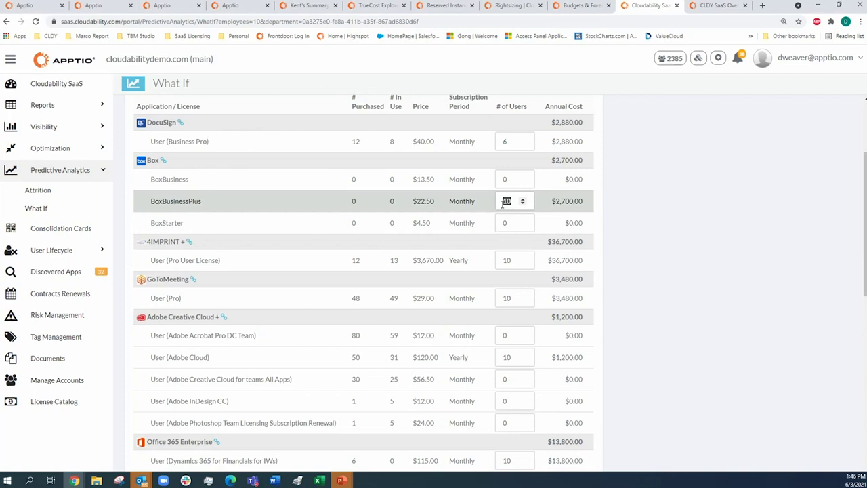
{"action": "type", "text": "5"}
{"action": "double_click", "coordinate": [508, 223]}
{"action": "type", "text": "5"}
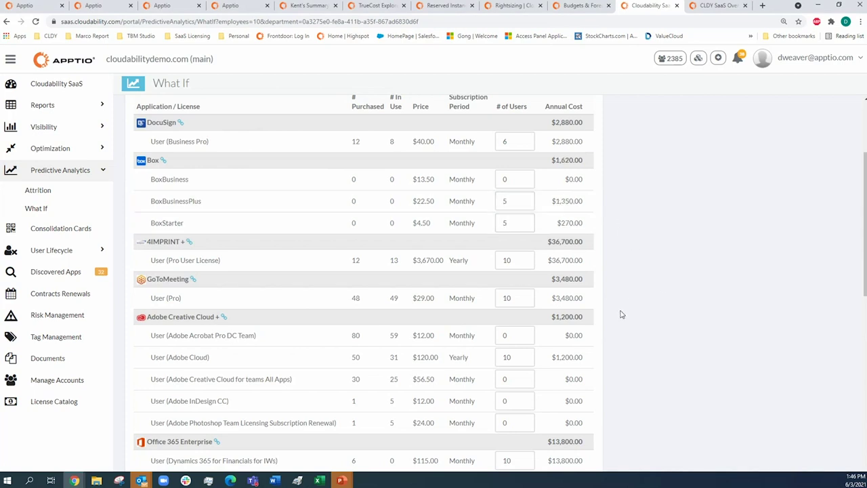
Examine the remaining application licenses down to the end of the results and box the total annual cost in red.
{"action": "scroll", "coordinate": [622, 314], "scroll_direction": "down", "scroll_amount": 2}
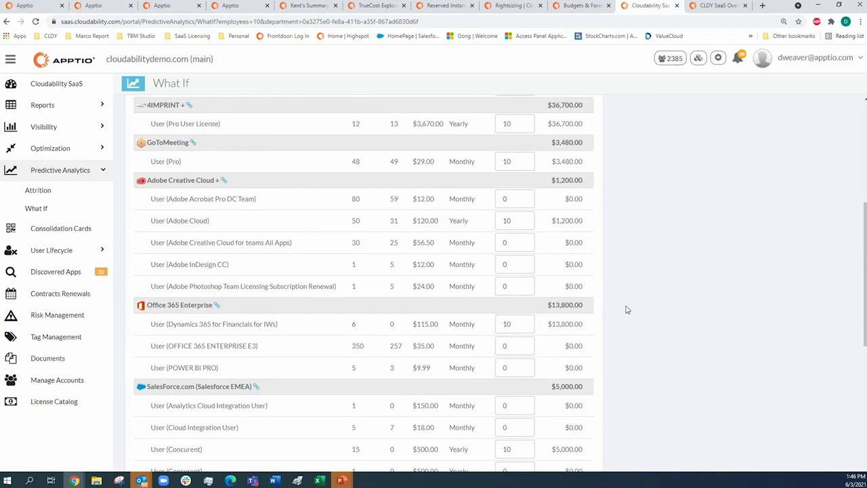
{"action": "scroll", "coordinate": [627, 309], "scroll_direction": "down", "scroll_amount": 5}
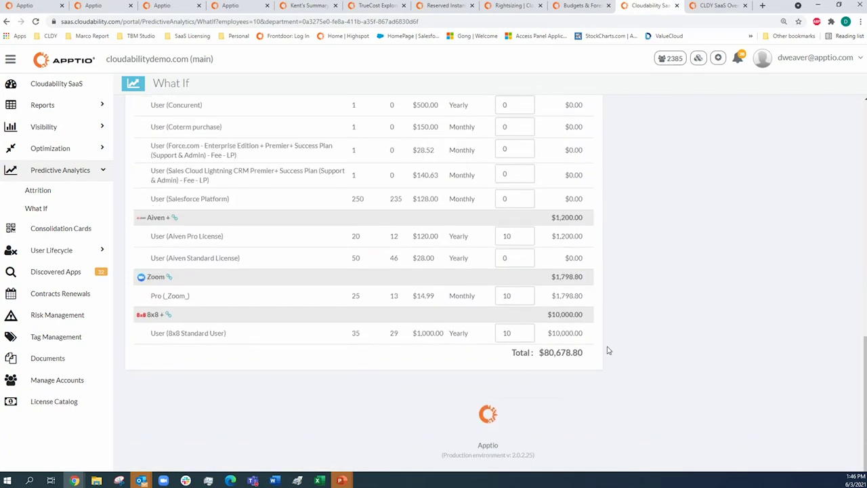
{"action": "left_click_drag", "start_coordinate": [599, 338], "coordinate": [500, 371]}
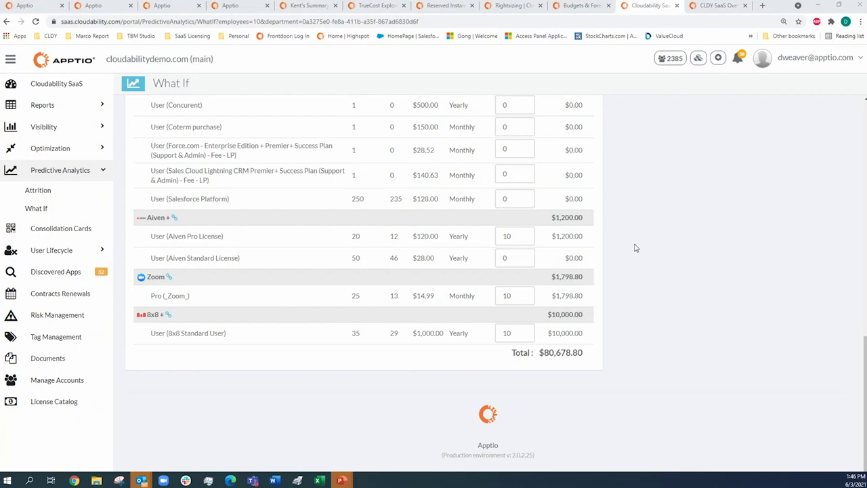
Switch to the CLDY SaaS Overview_DW_WIP report and draw red boxes around the four user and license tiles and the lease type pie chart.
{"action": "left_click", "coordinate": [718, 6]}
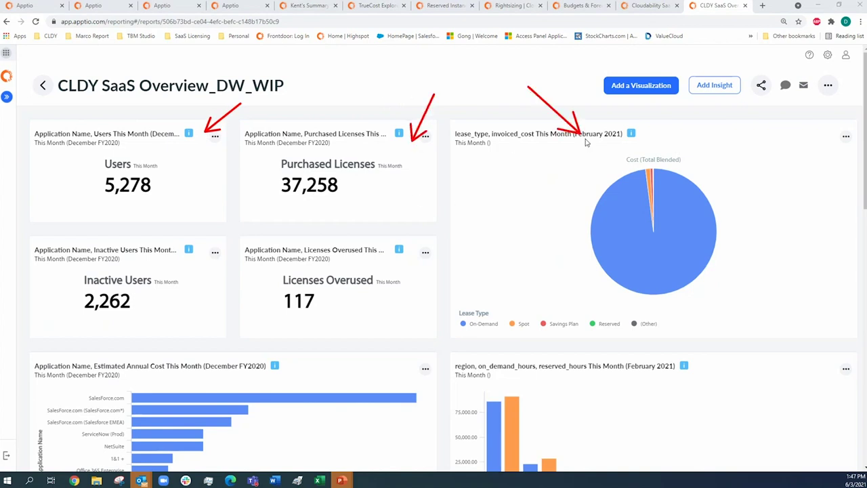
{"action": "mouse_move", "coordinate": [22, 119]}
{"action": "left_mouse_down"}
{"action": "mouse_move", "coordinate": [200, 257]}
{"action": "mouse_move", "coordinate": [444, 344]}
{"action": "left_mouse_up"}
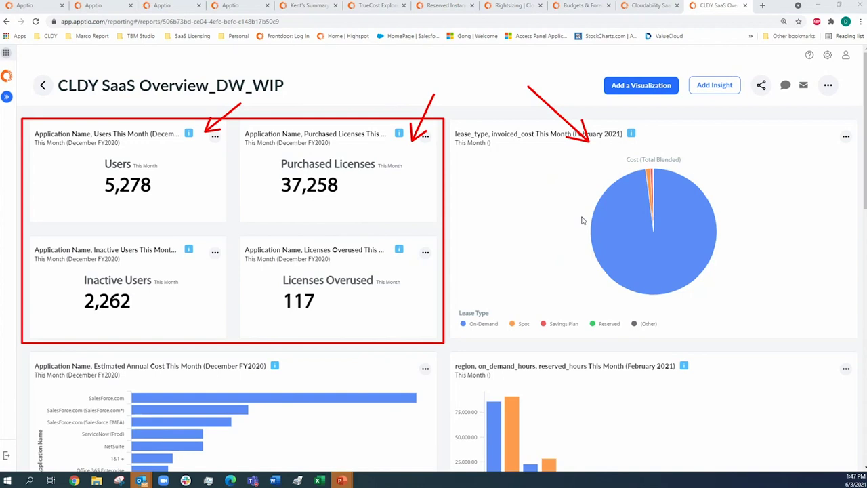
{"action": "mouse_move", "coordinate": [449, 110]}
{"action": "left_mouse_down"}
{"action": "mouse_move", "coordinate": [535, 195]}
{"action": "mouse_move", "coordinate": [821, 351]}
{"action": "mouse_move", "coordinate": [862, 347]}
{"action": "left_mouse_up"}
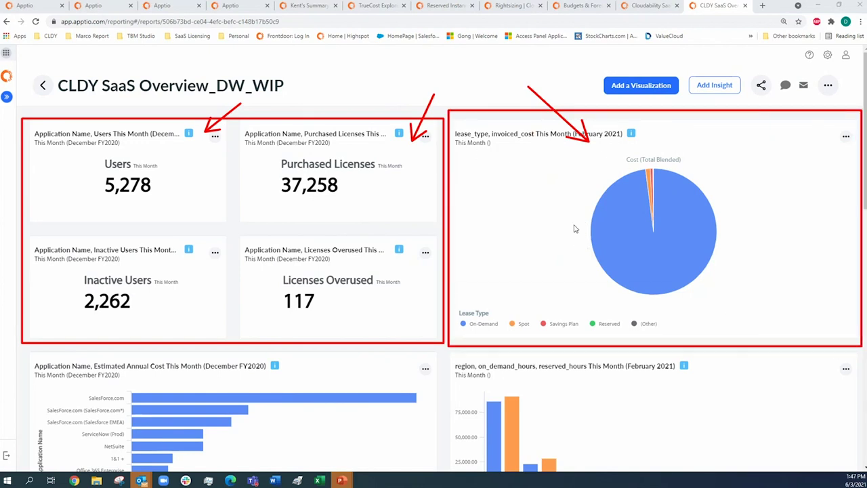